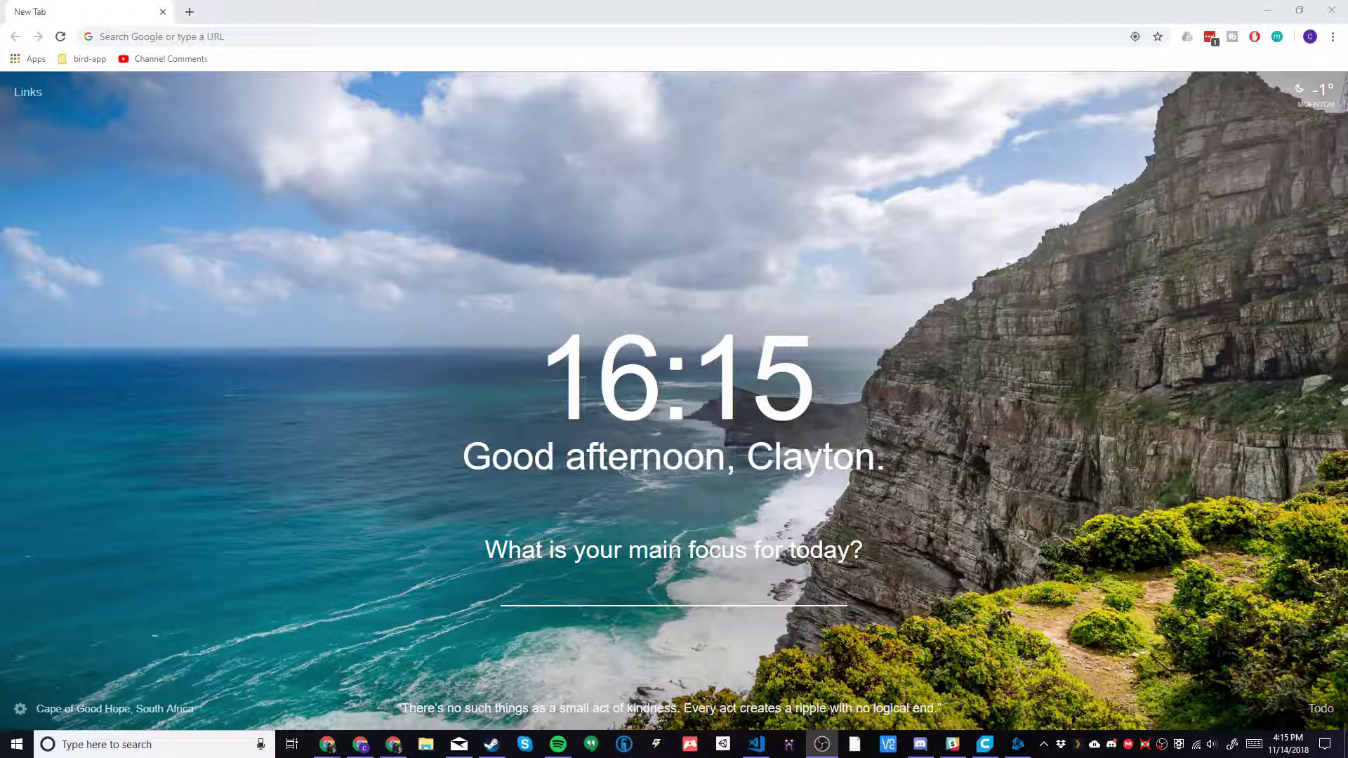
# - Bring Chrome to the front and focus the address bar for a search
pyautogui.hotkey('alt', 'Tab')
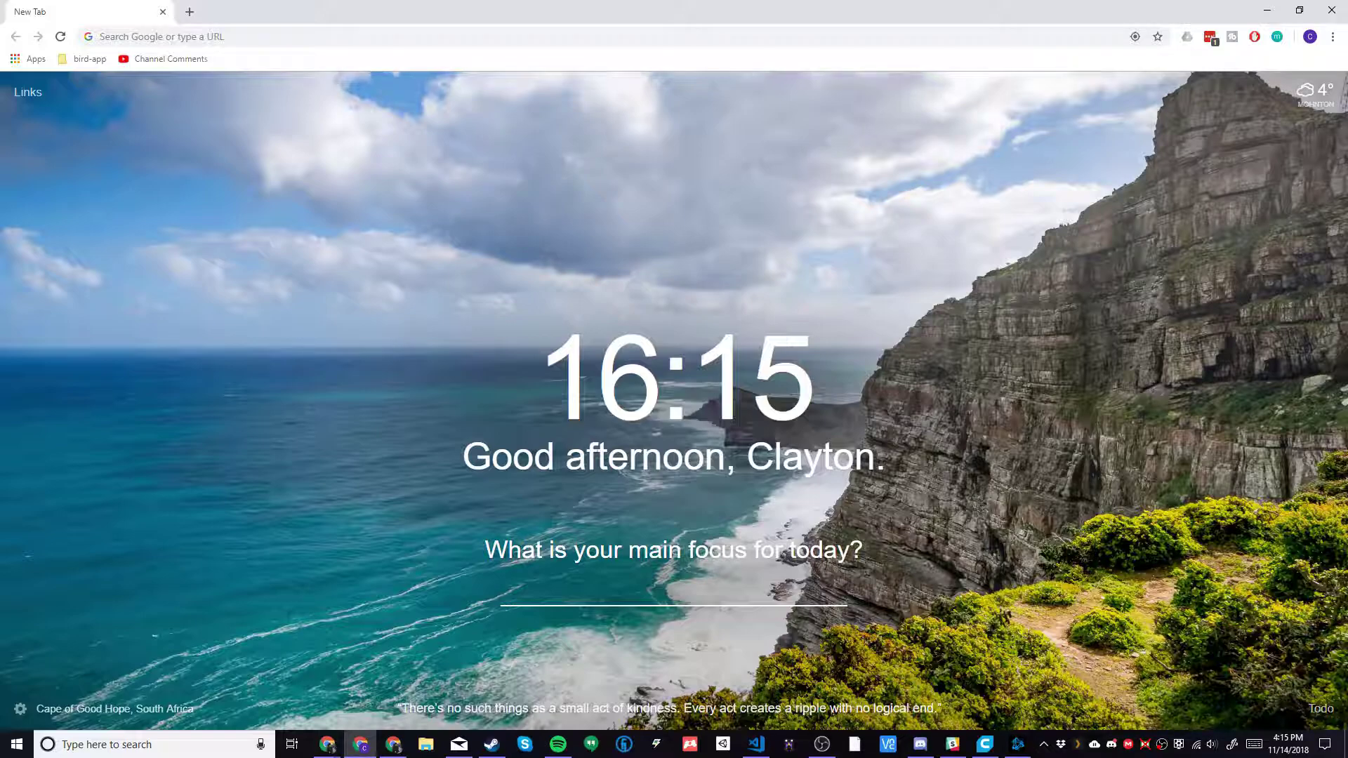
pyautogui.hotkey('ctrl', 'l')
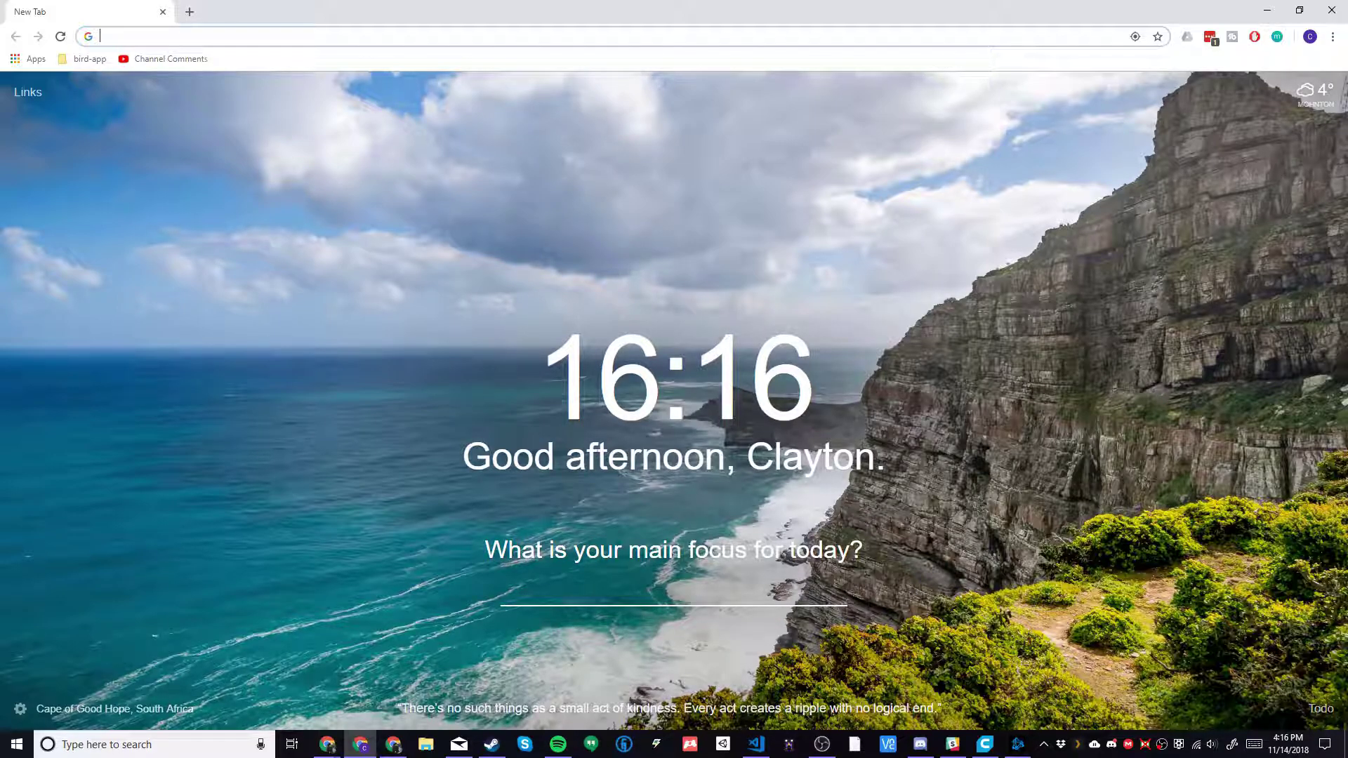
pyautogui.write('word searc')
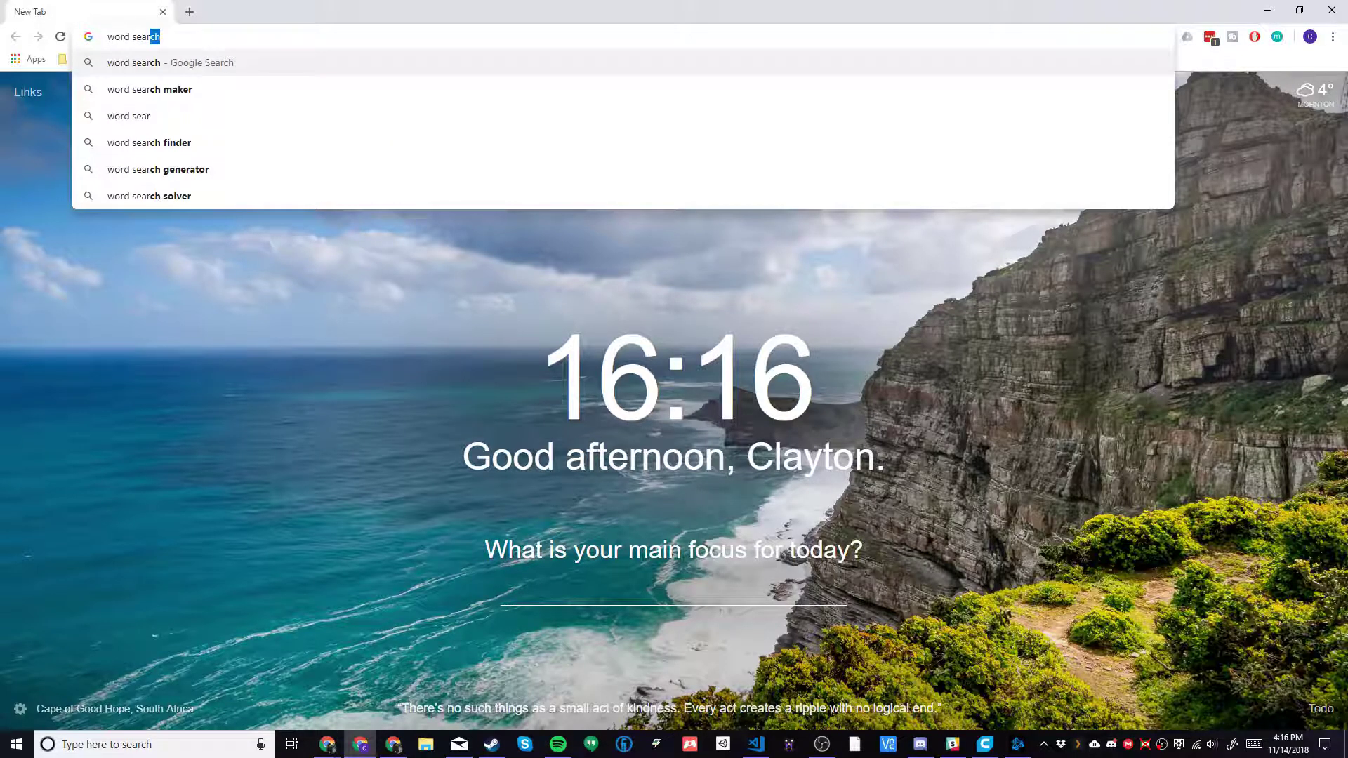
pyautogui.write('h')
# - Run the Google search for 'word search'
pyautogui.press('Return')
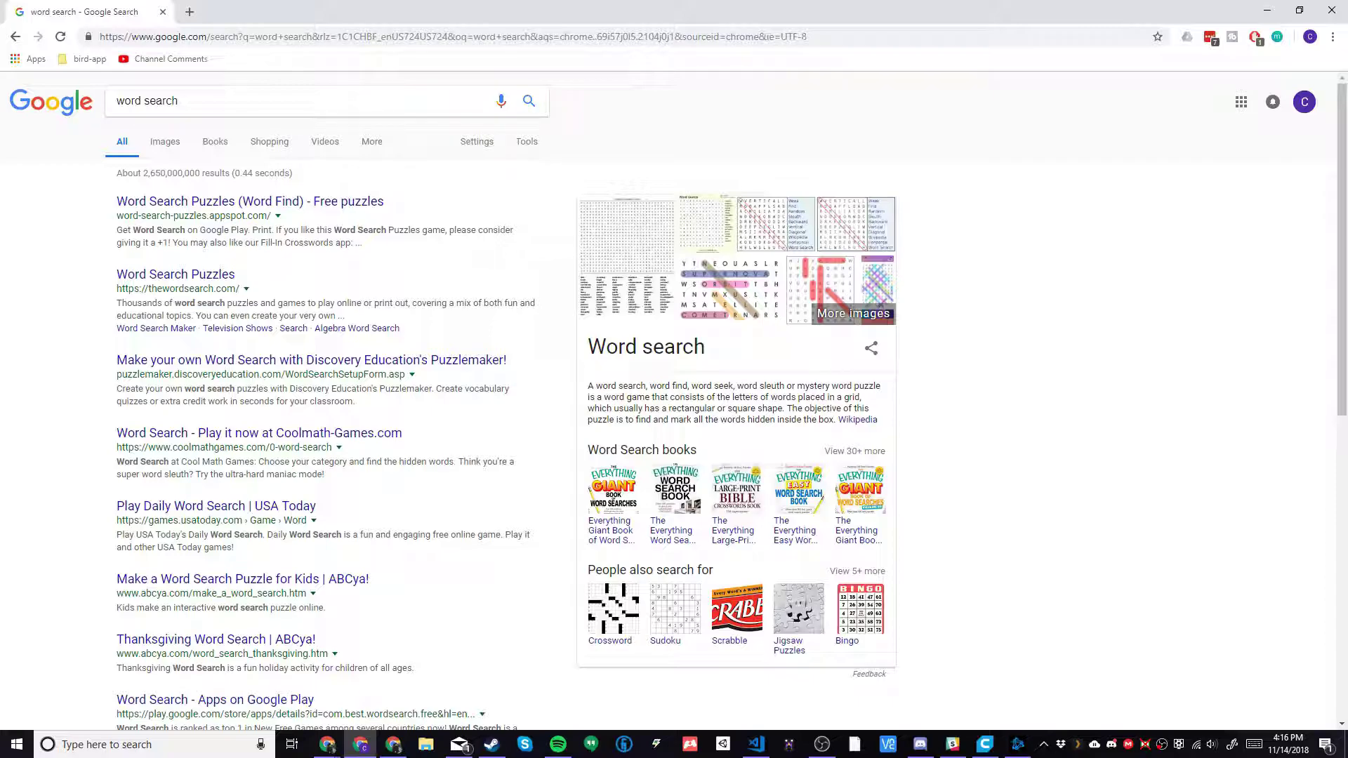
# - Show image results for word search filtered to Large size, then focus the query
pyautogui.click(165, 141)
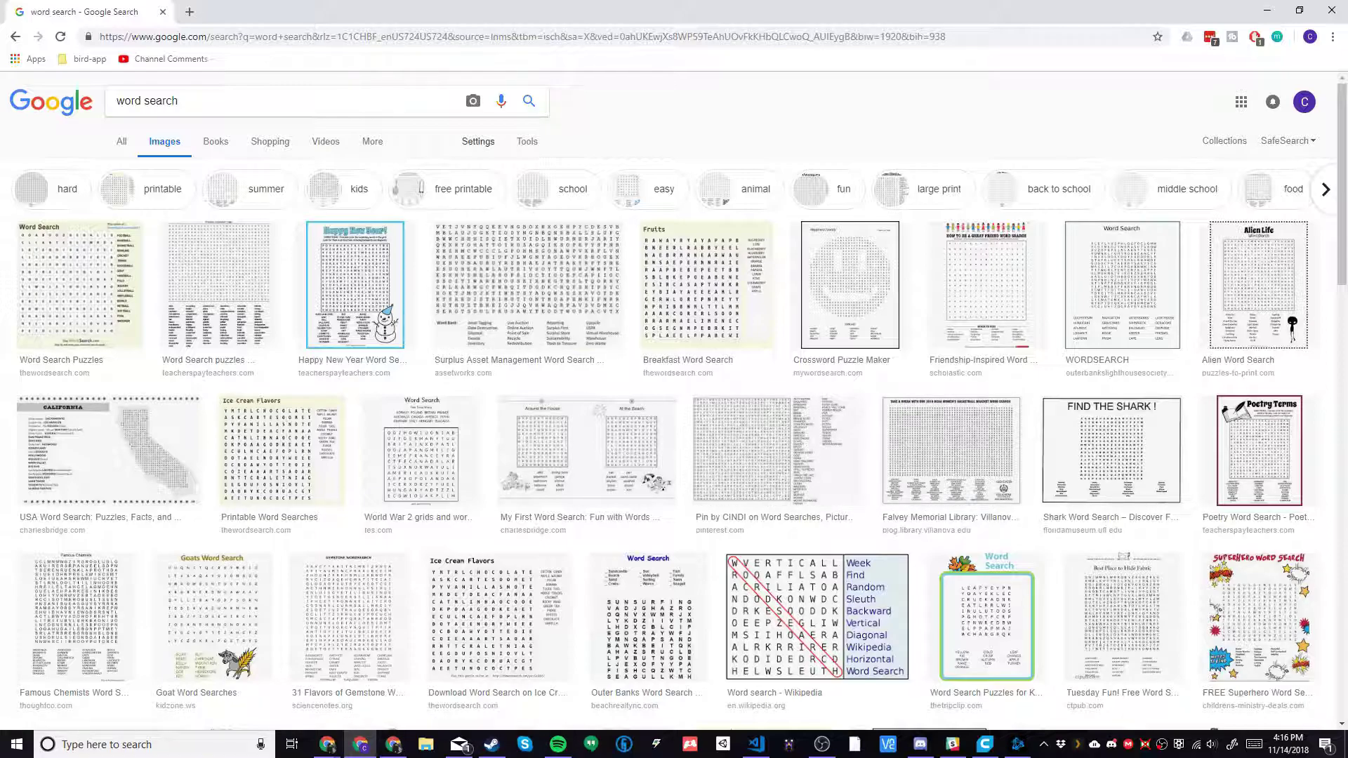
pyautogui.click(528, 142)
pyautogui.click(127, 167)
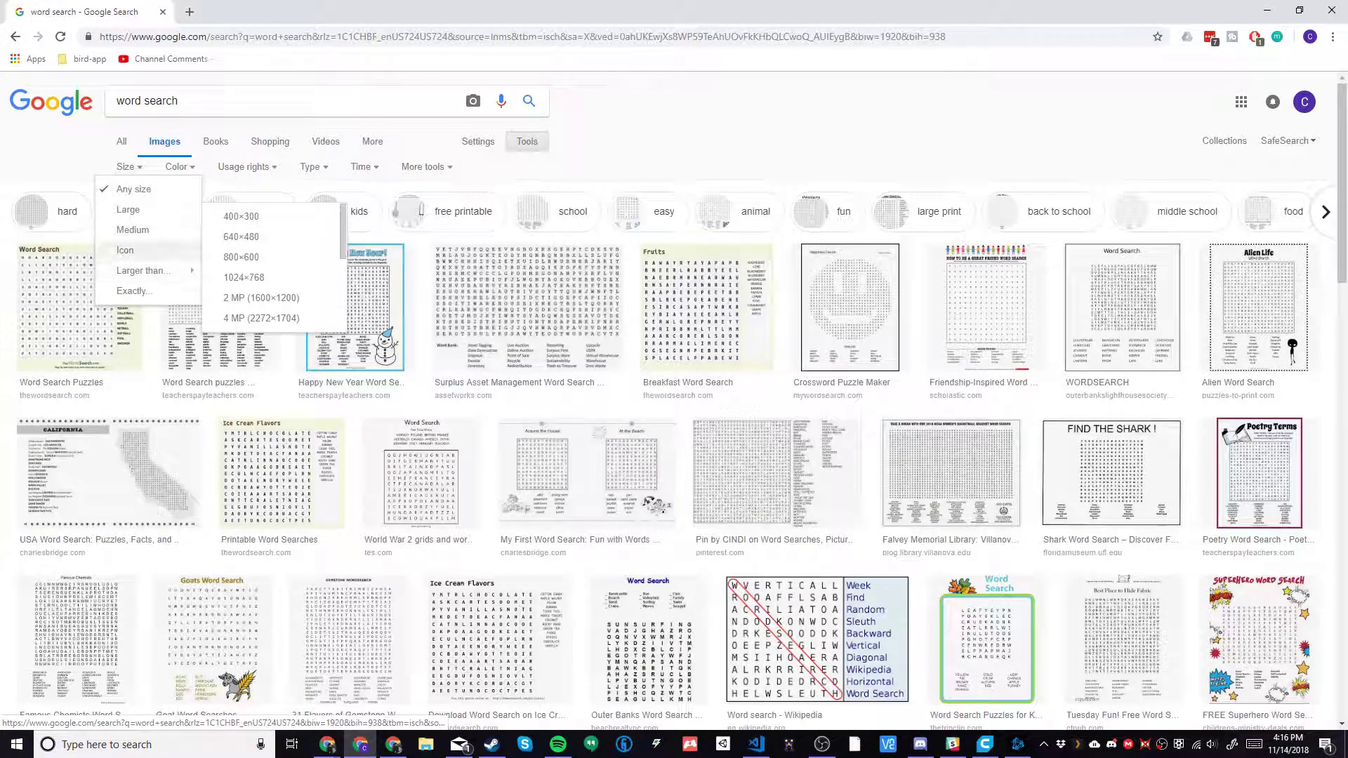
pyautogui.click(127, 209)
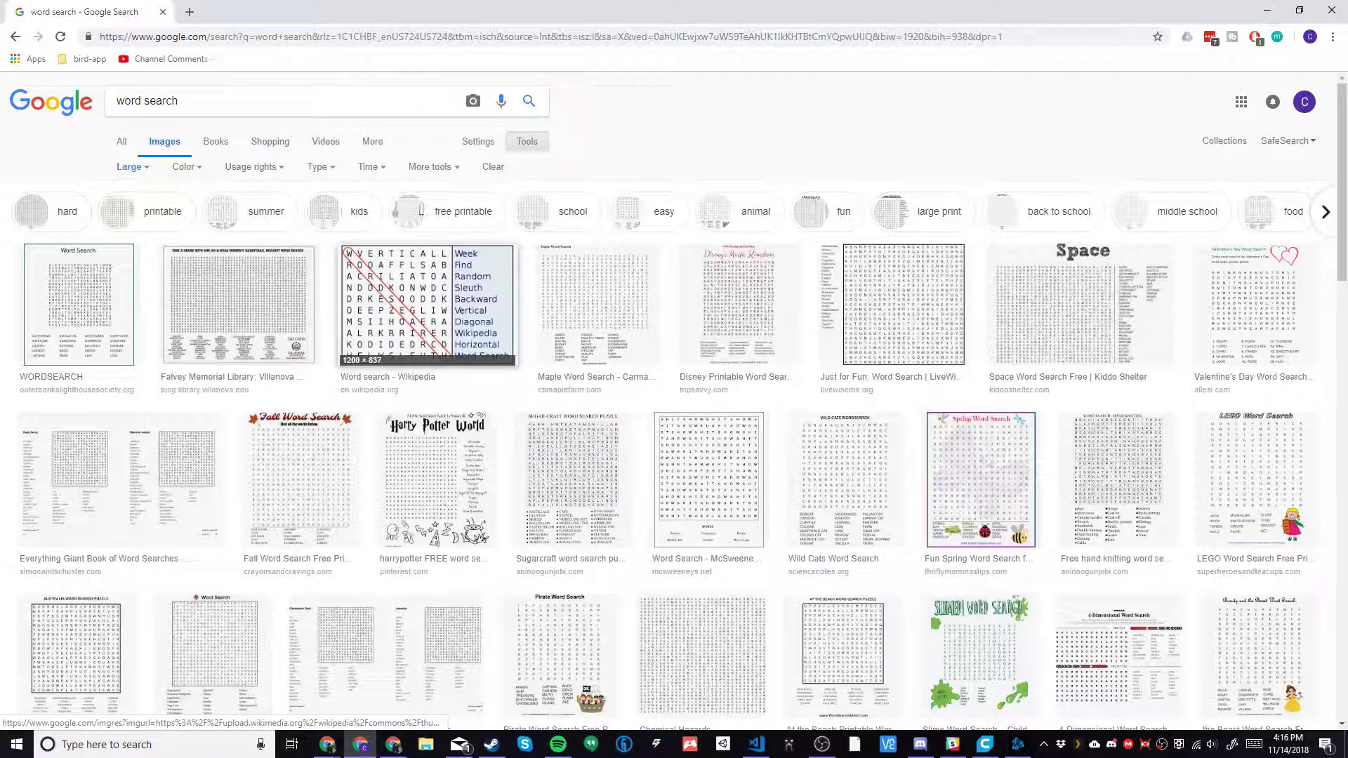
pyautogui.click(315, 100)
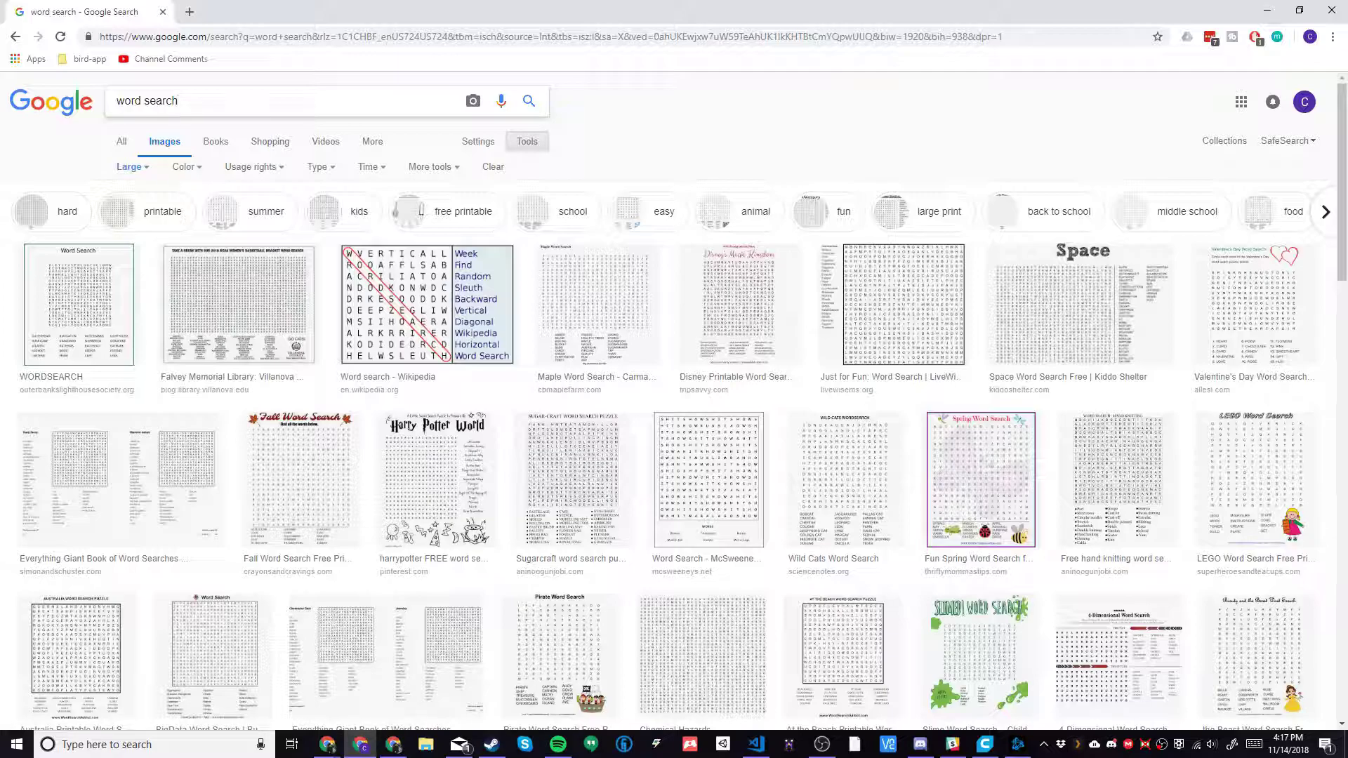
# - Narrow to hard word searches and preview the Fishing, St Patrick's Day and very hard puzzles
pyautogui.click(53, 210)
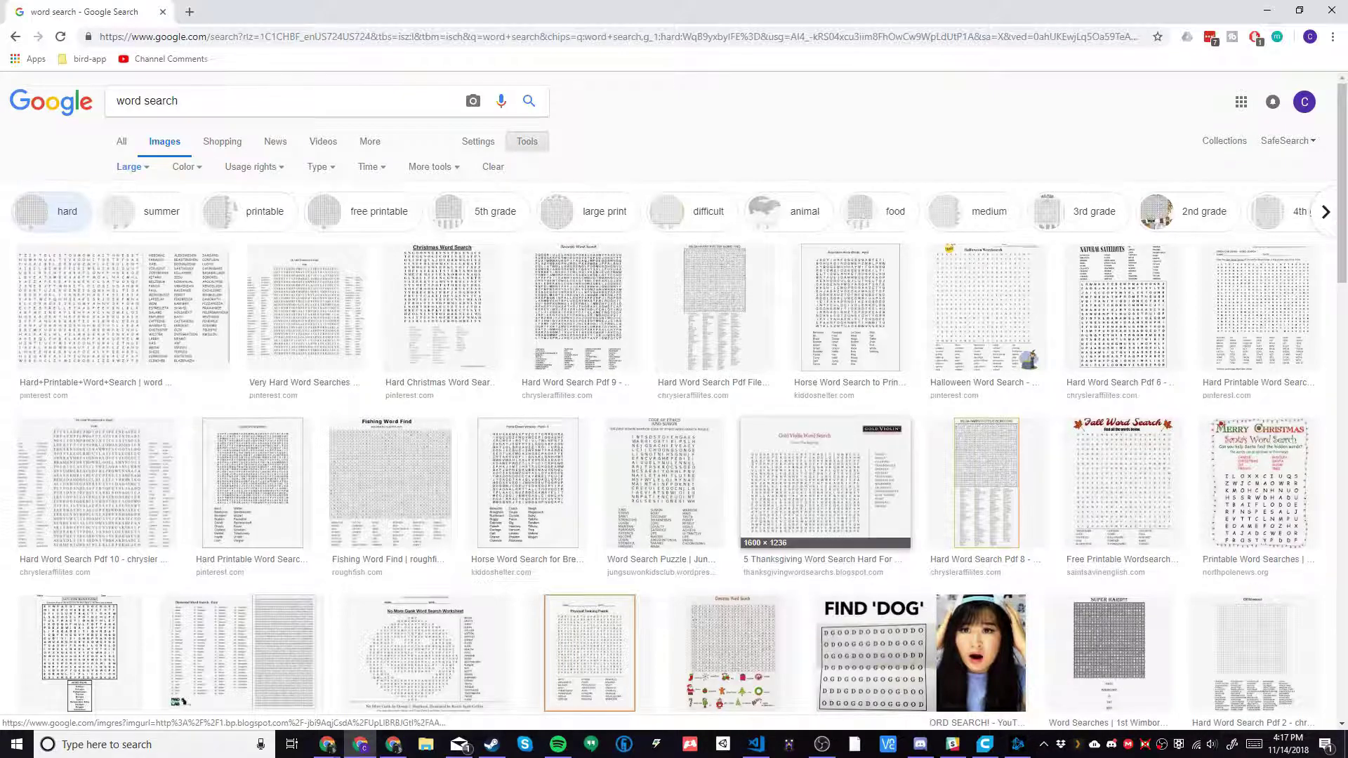
pyautogui.click(390, 479)
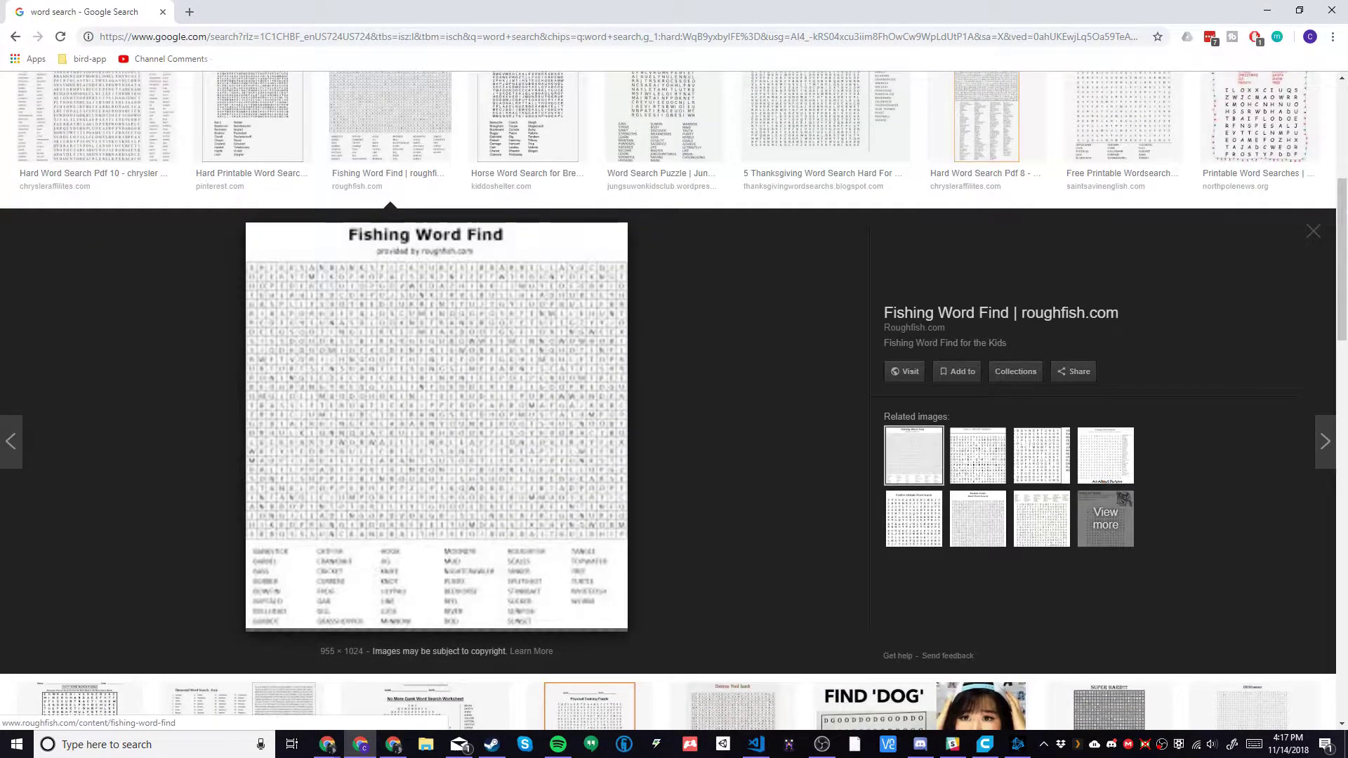
pyautogui.click(1313, 230)
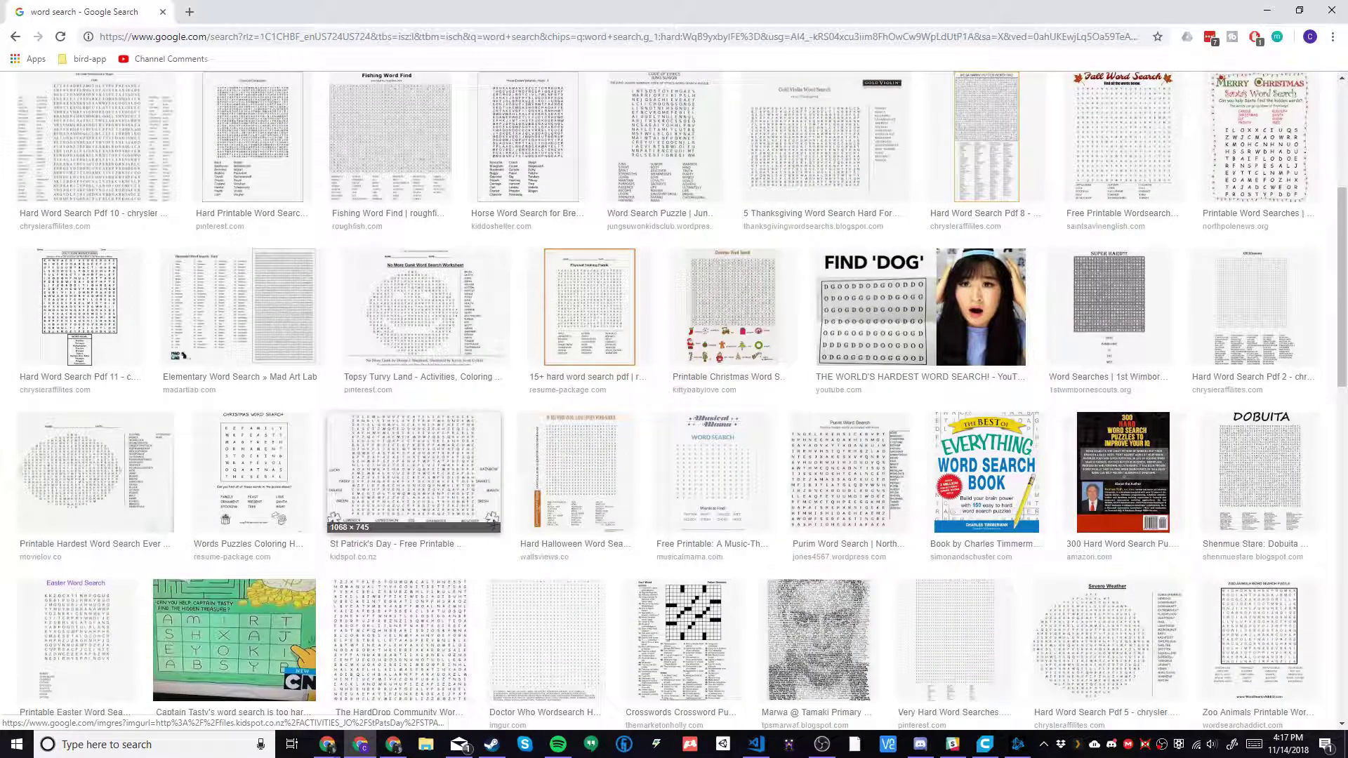
pyautogui.click(414, 469)
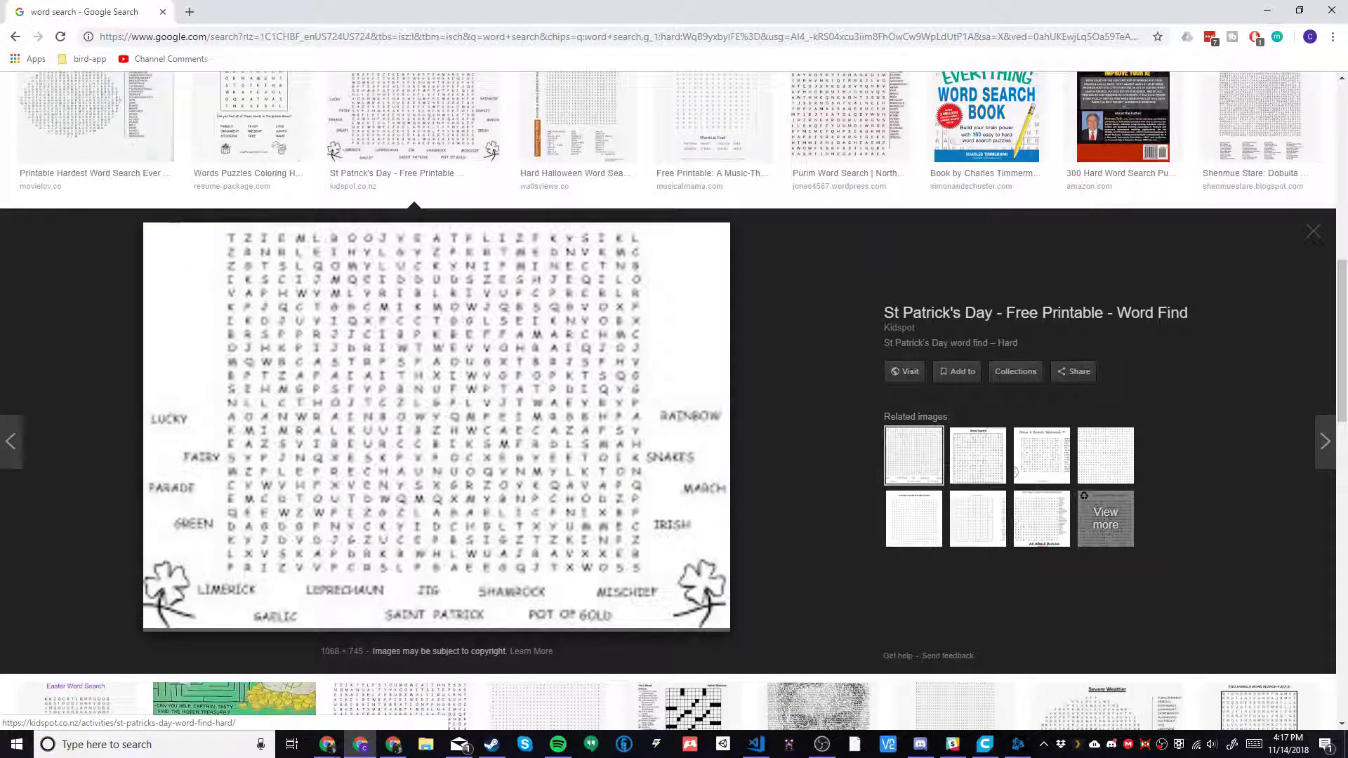
pyautogui.press('Escape')
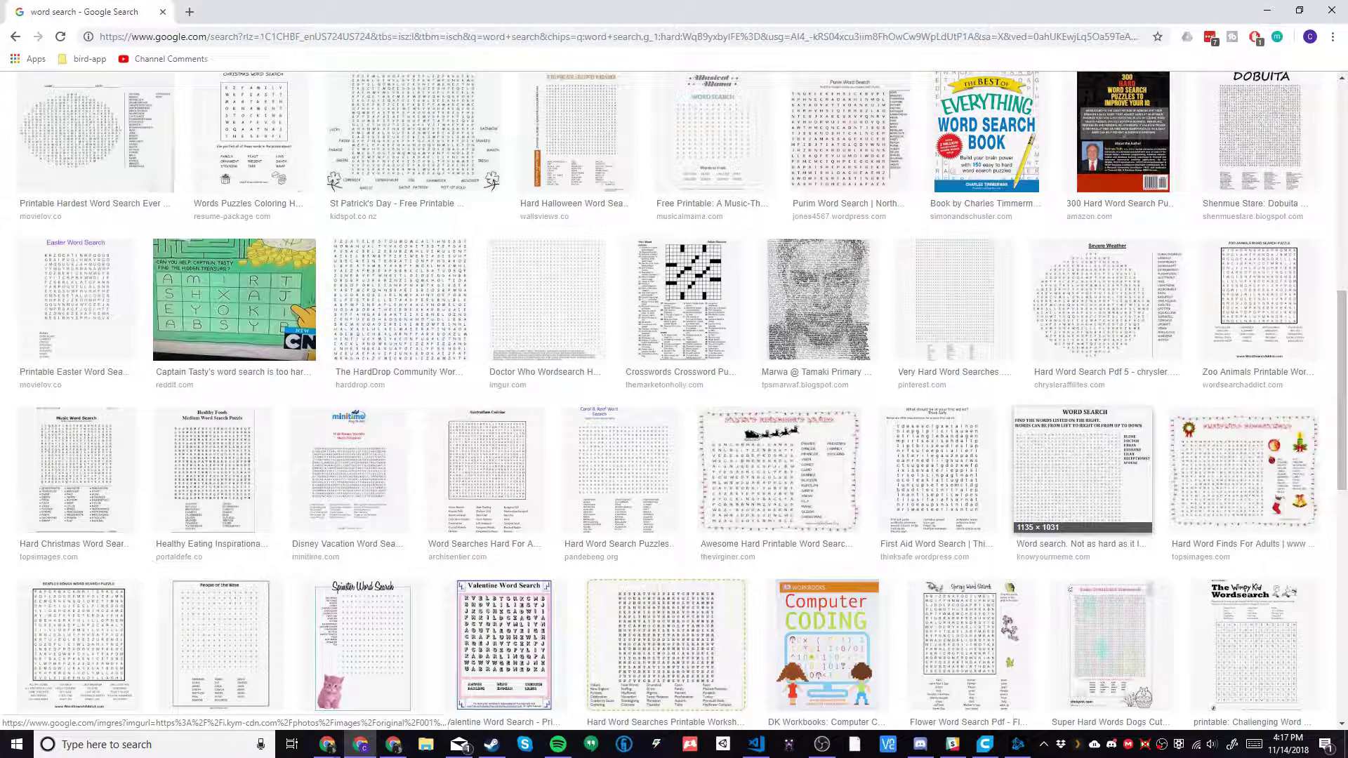
pyautogui.click(955, 299)
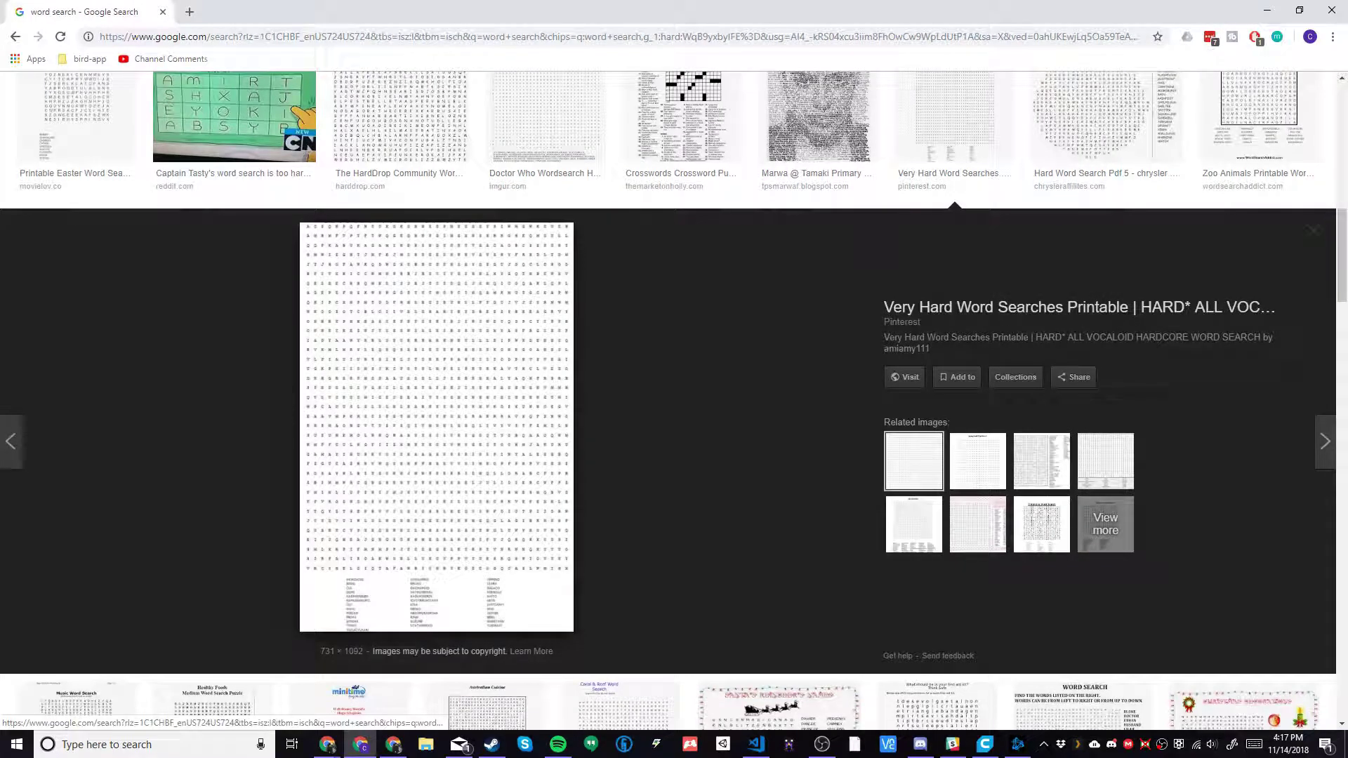
pyautogui.click(1313, 231)
pyautogui.scroll(3, 674, 421)
pyautogui.scroll(6, 674, 421)
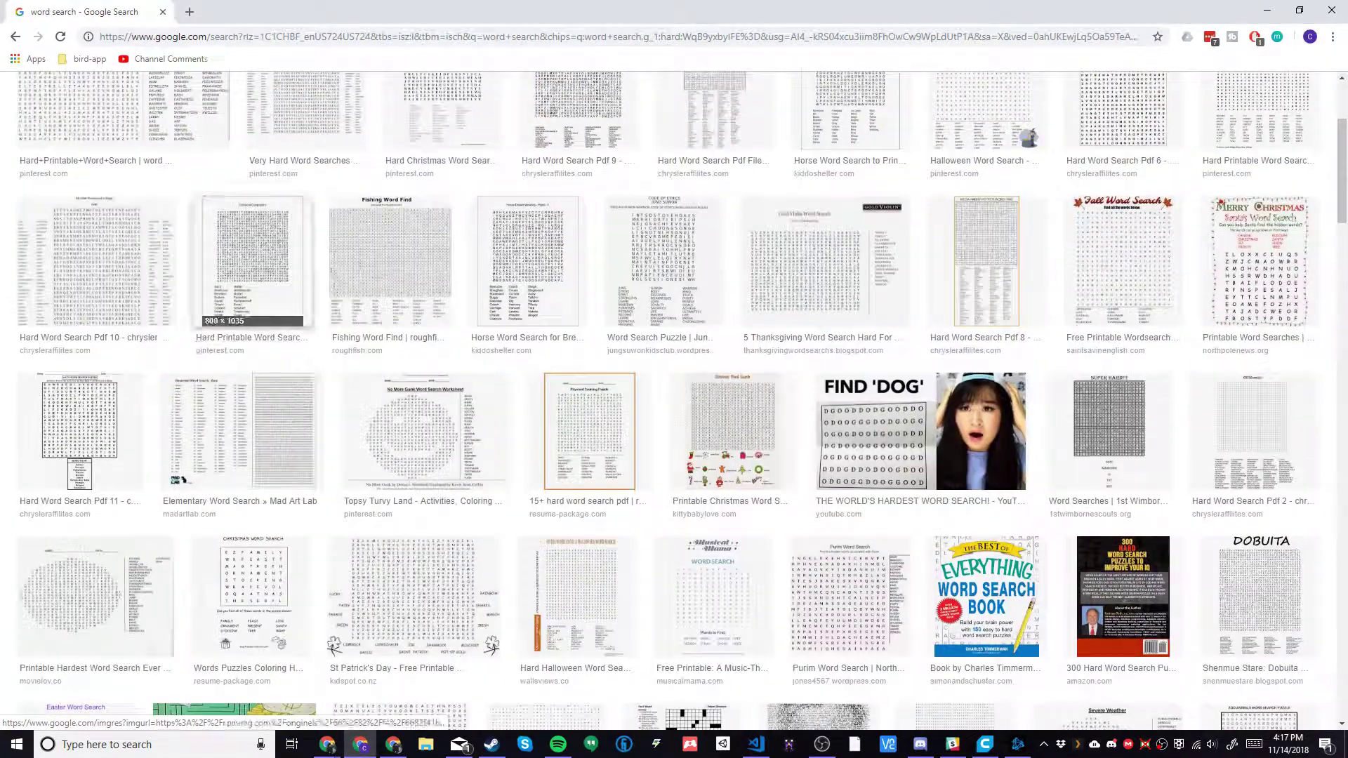
pyautogui.scroll(3, 674, 421)
# - Save the Hard+Printable+Word+Search image to Downloads and start a new tab
pyautogui.click(123, 317)
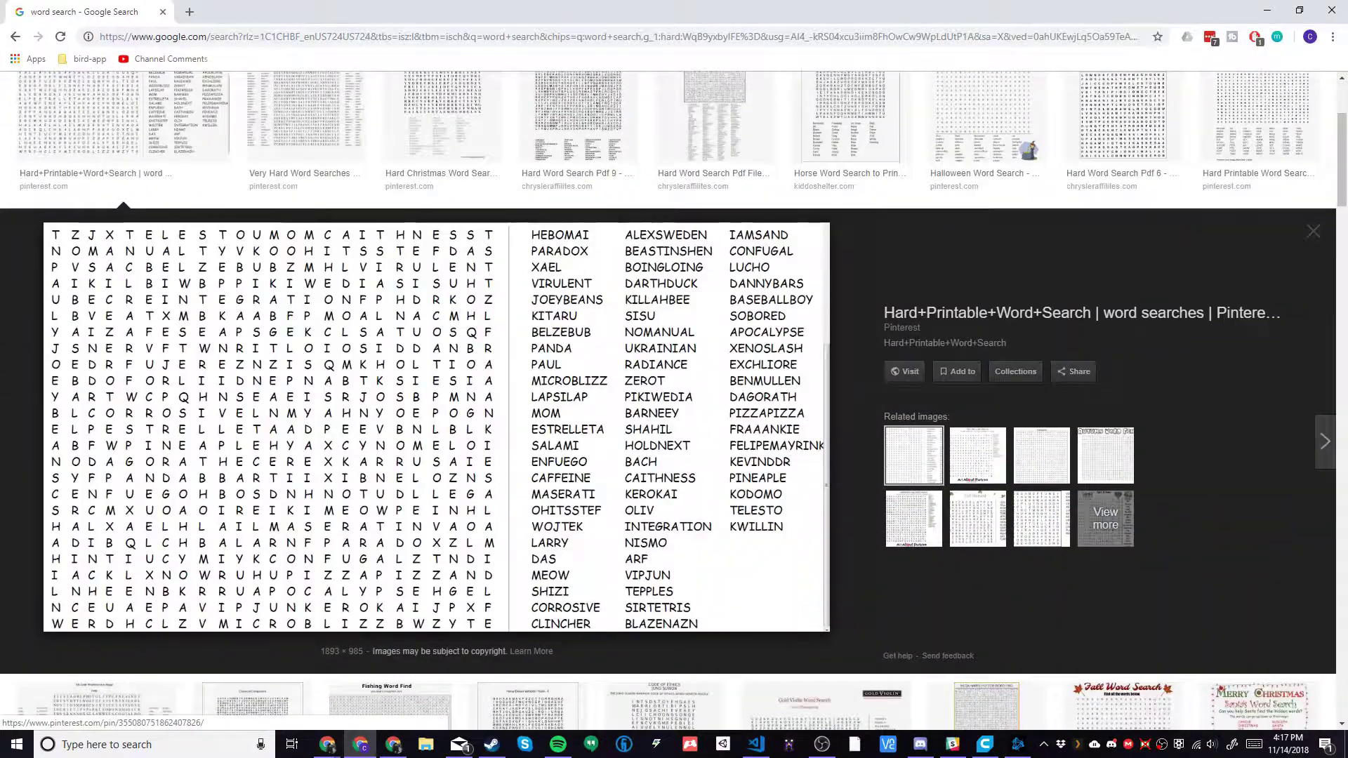
pyautogui.rightClick(446, 360)
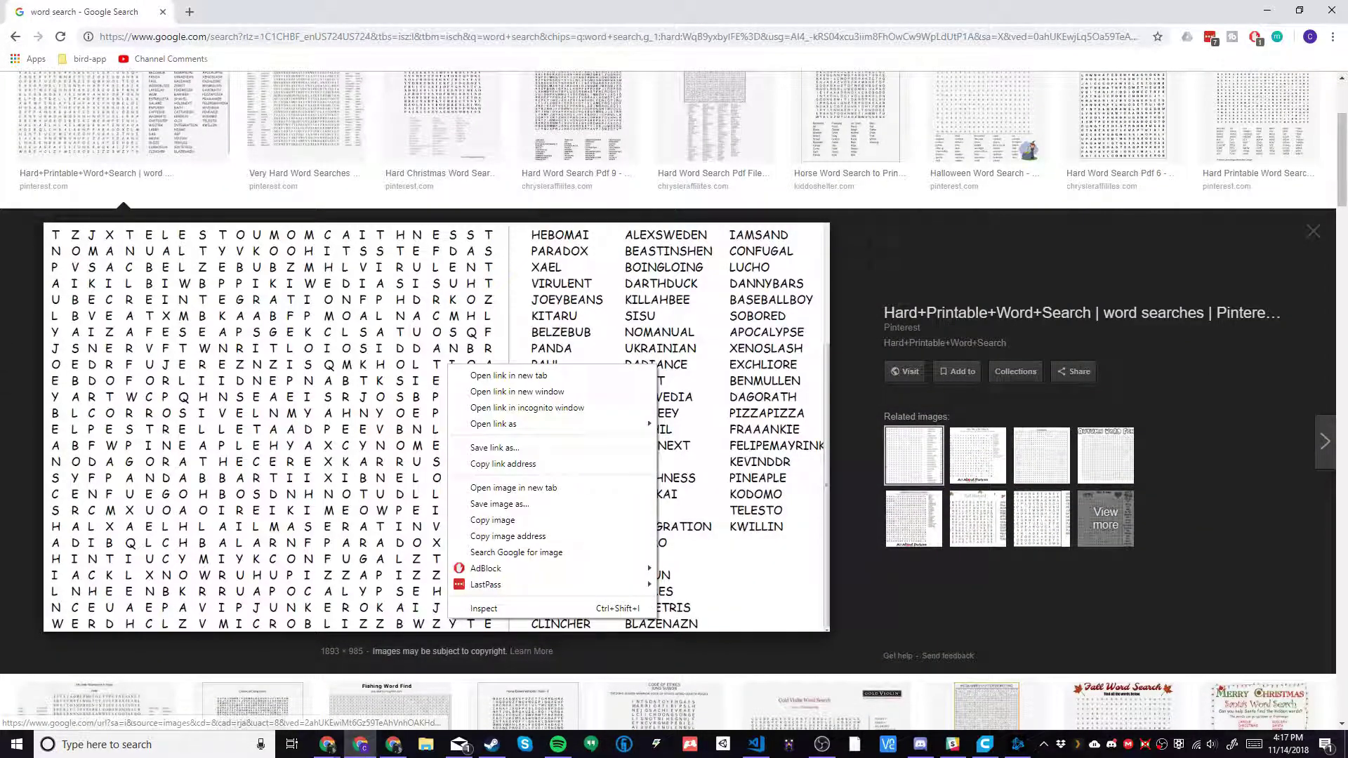
pyautogui.click(505, 520)
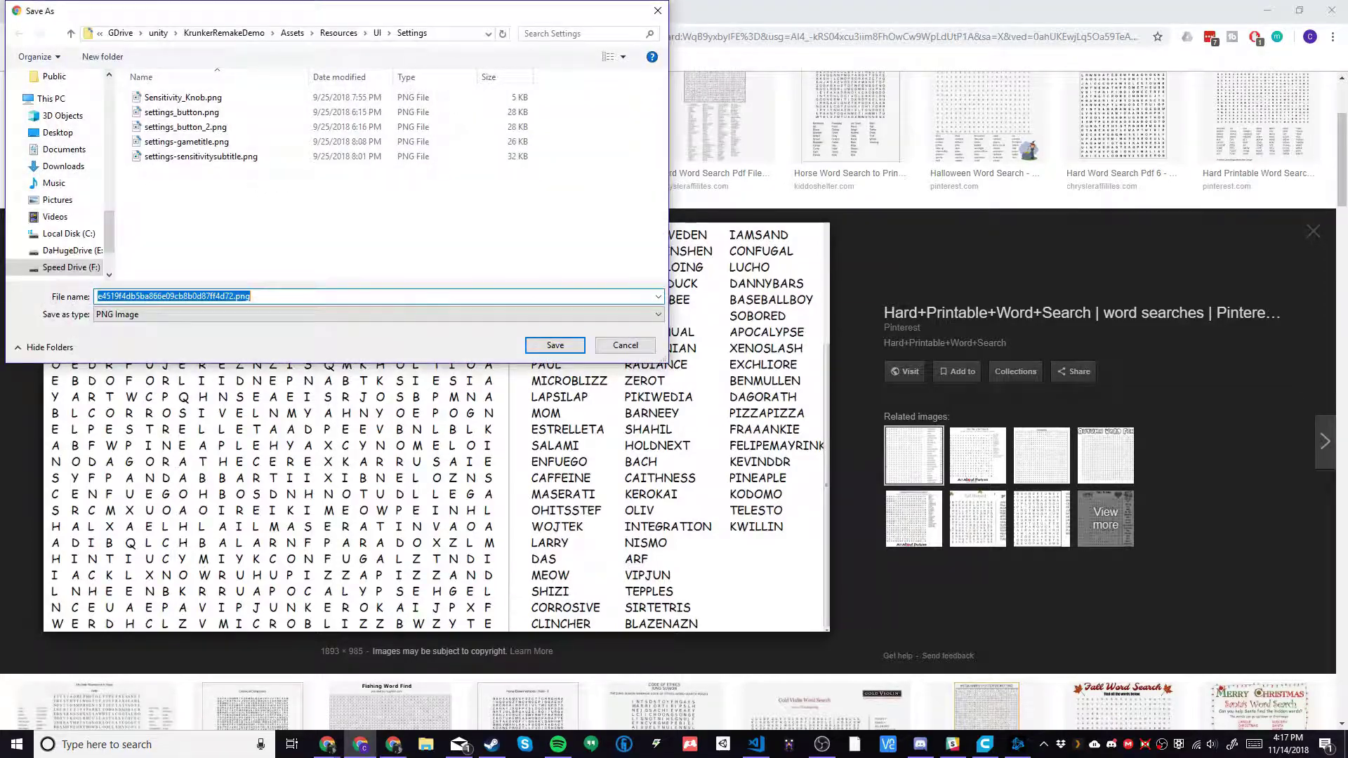
pyautogui.click(63, 165)
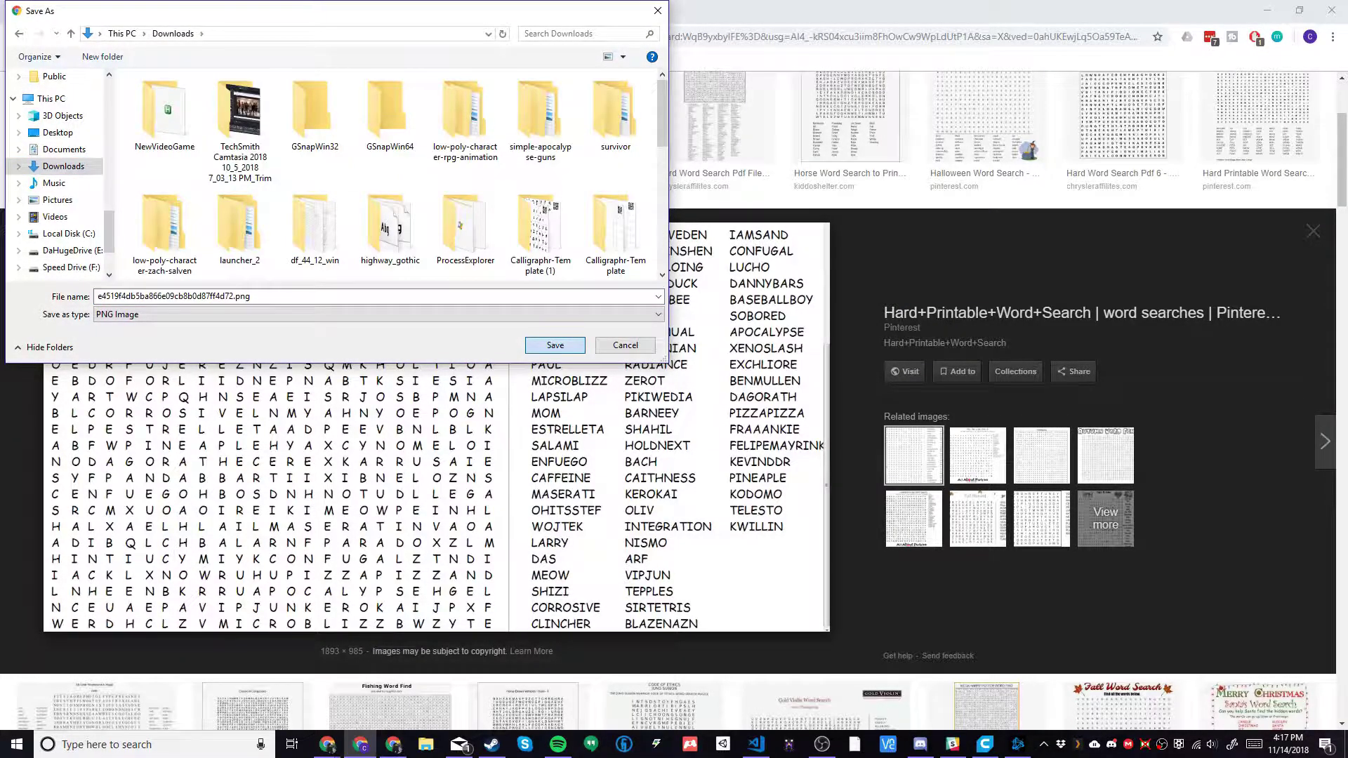
pyautogui.click(555, 346)
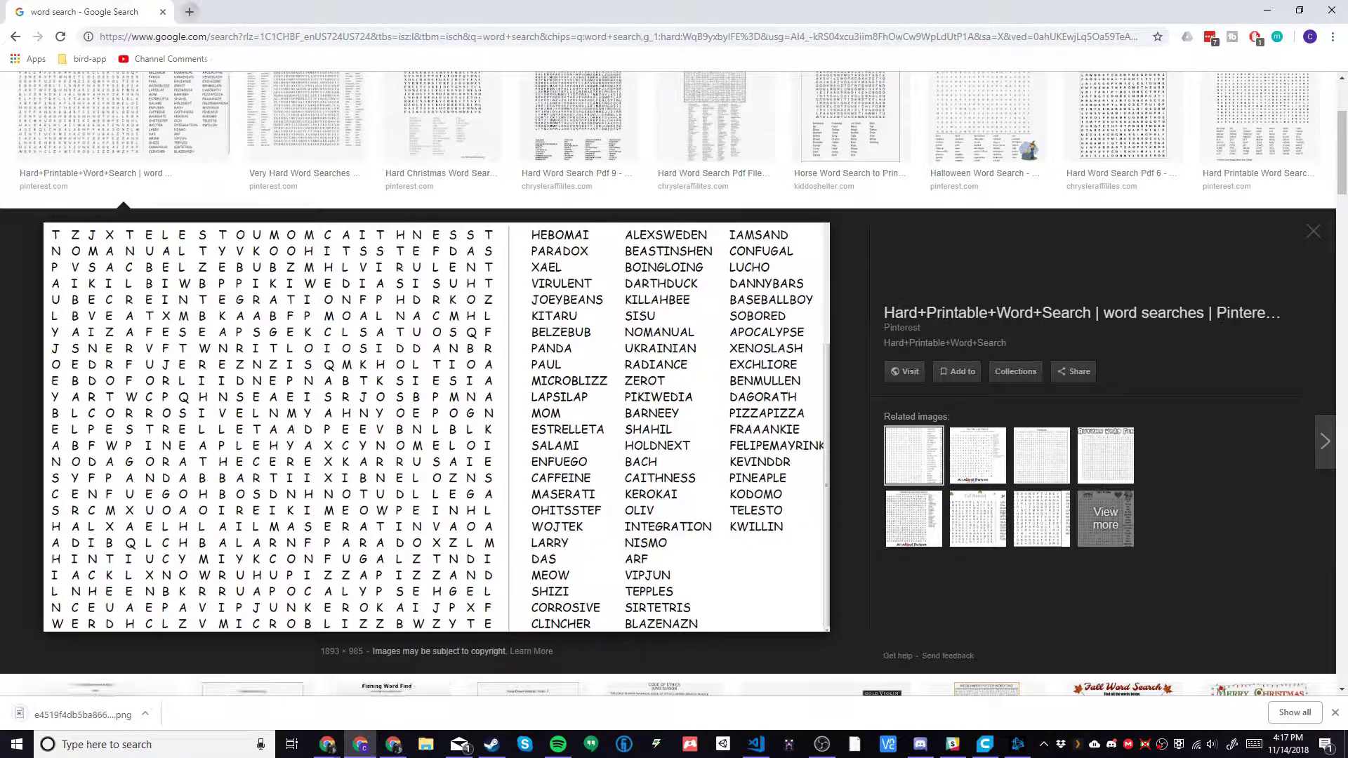
pyautogui.hotkey('ctrl', 't')
pyautogui.write('clayton')
# - Go to claytondoesthings.xyz, reach Word Search Cheats OCR via Software and select its instructions paragraph
pyautogui.press('Return')
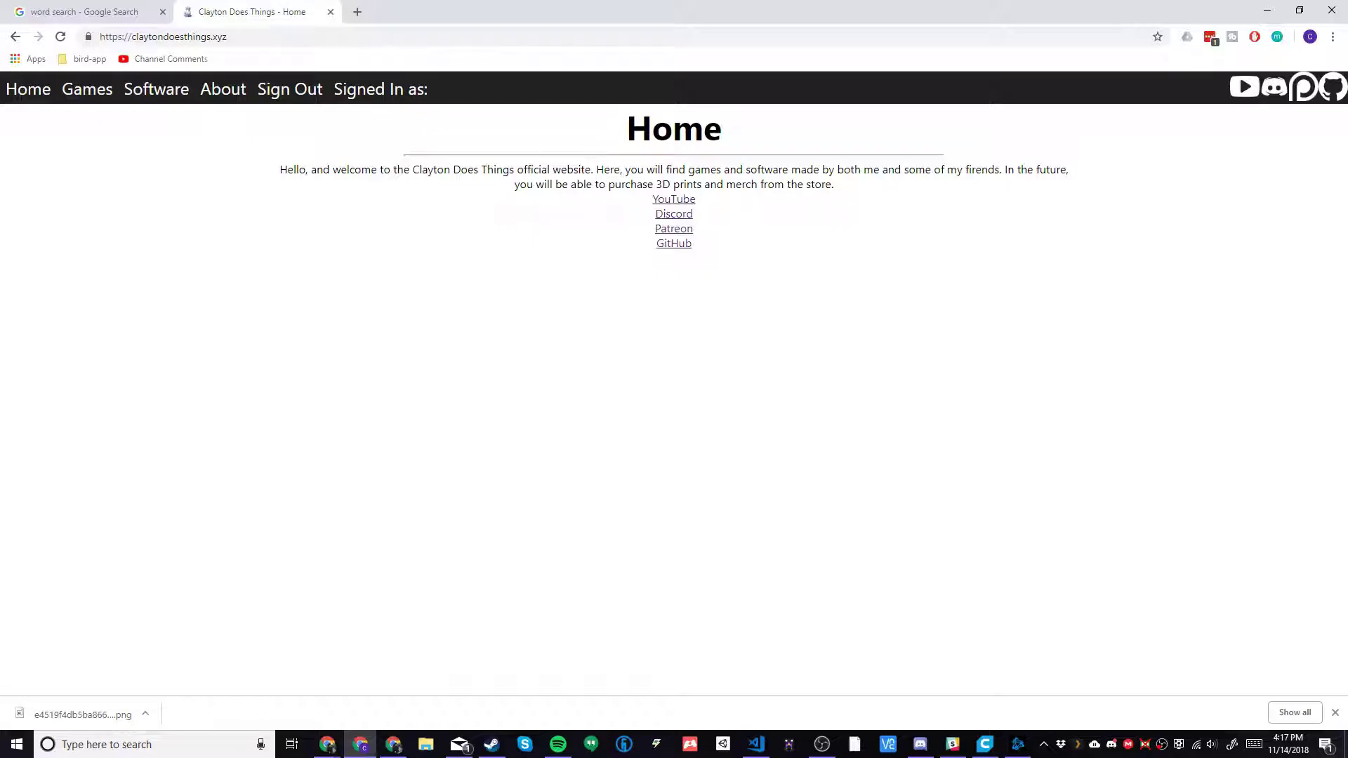
pyautogui.click(156, 89)
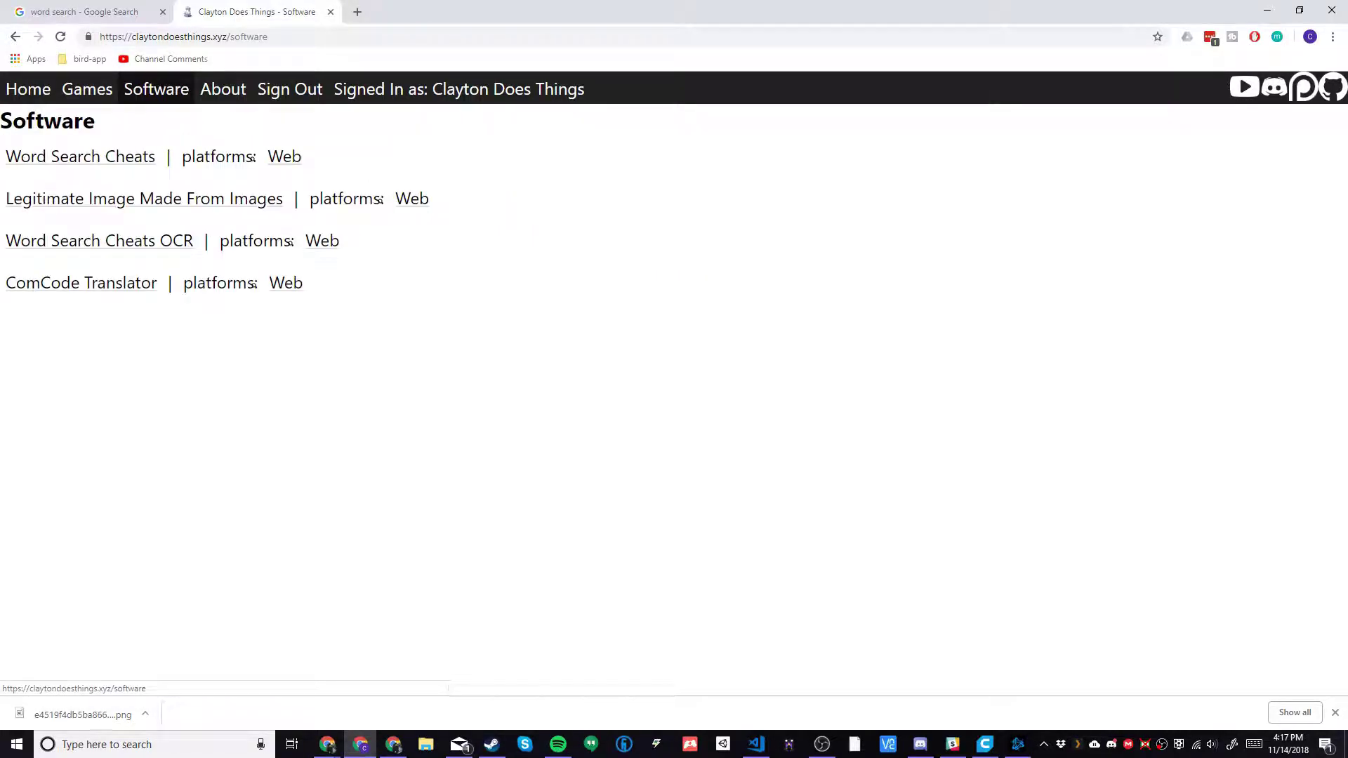
pyautogui.hotkey('ctrl', 'l')
pyautogui.write('claytondoesth')
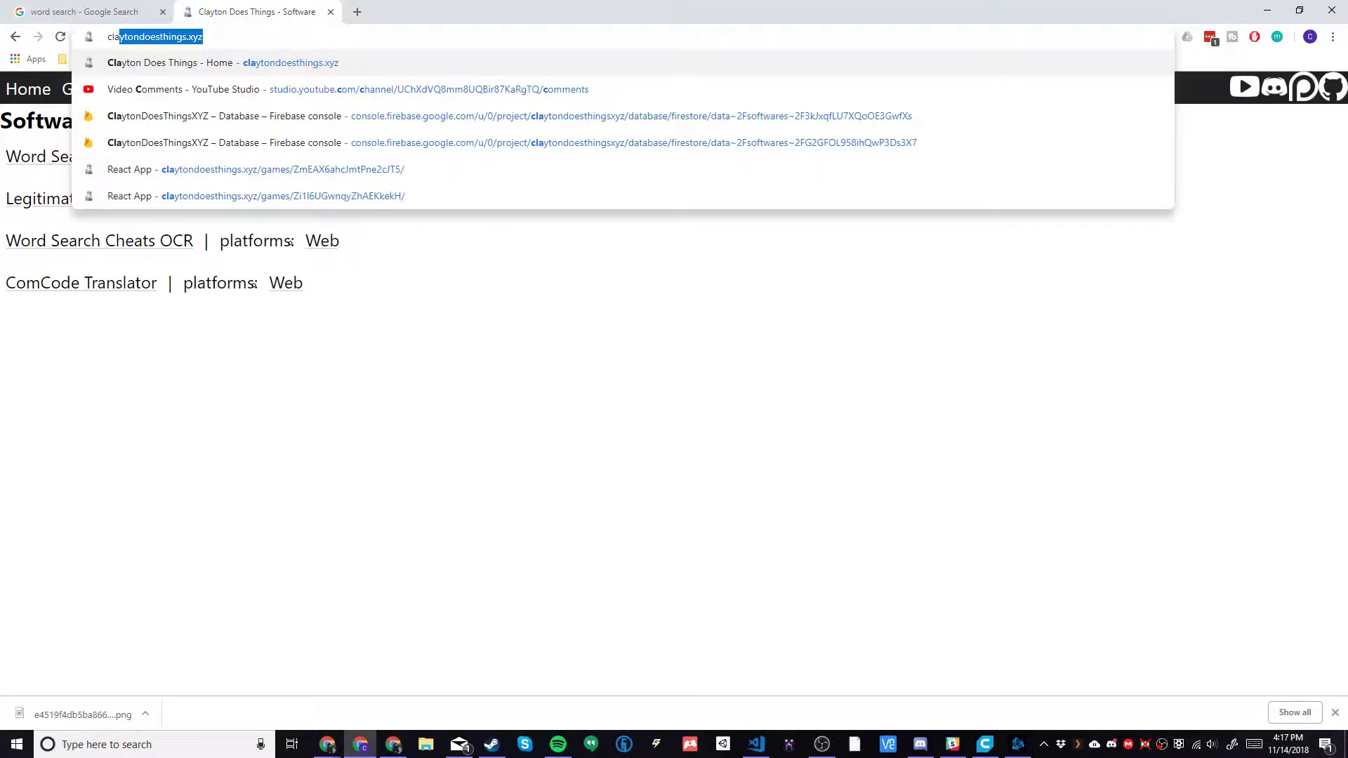
pyautogui.write('ings.x')
pyautogui.press('Return')
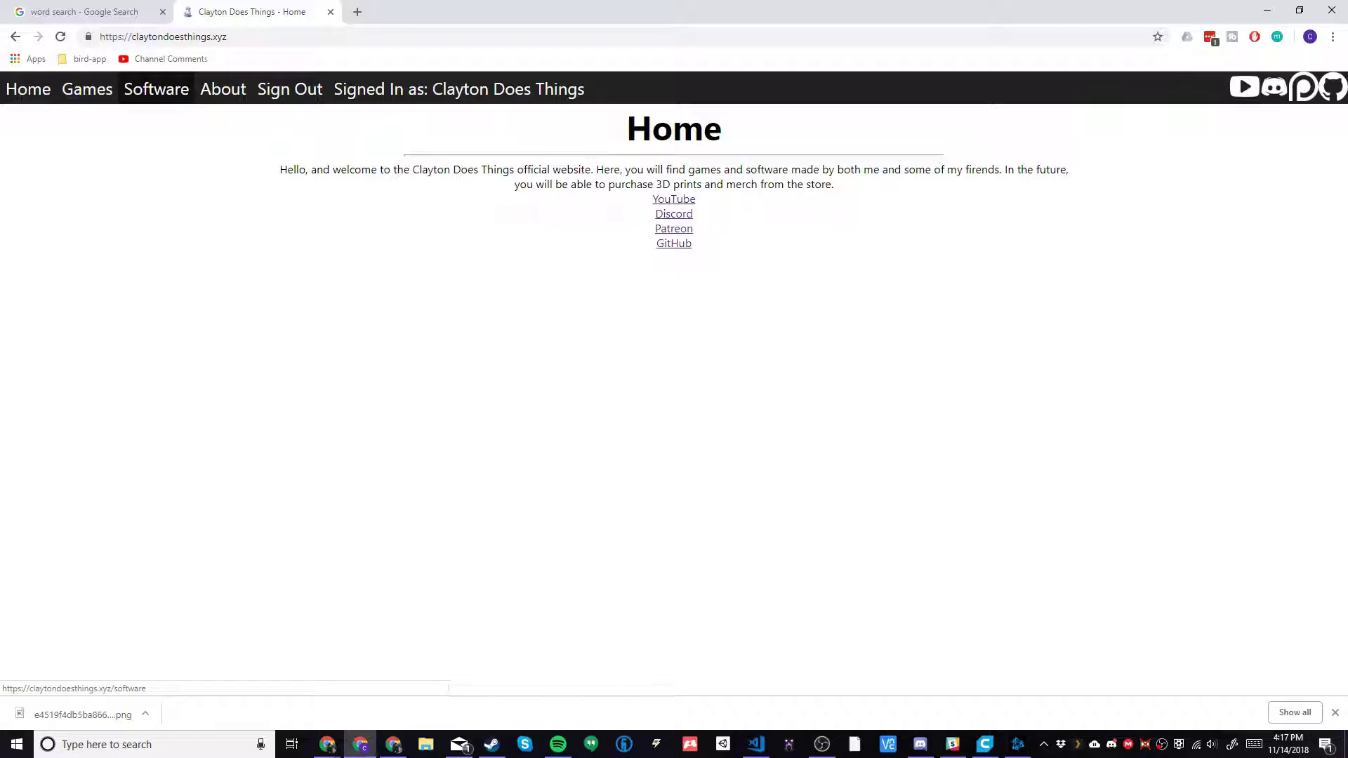
pyautogui.click(156, 90)
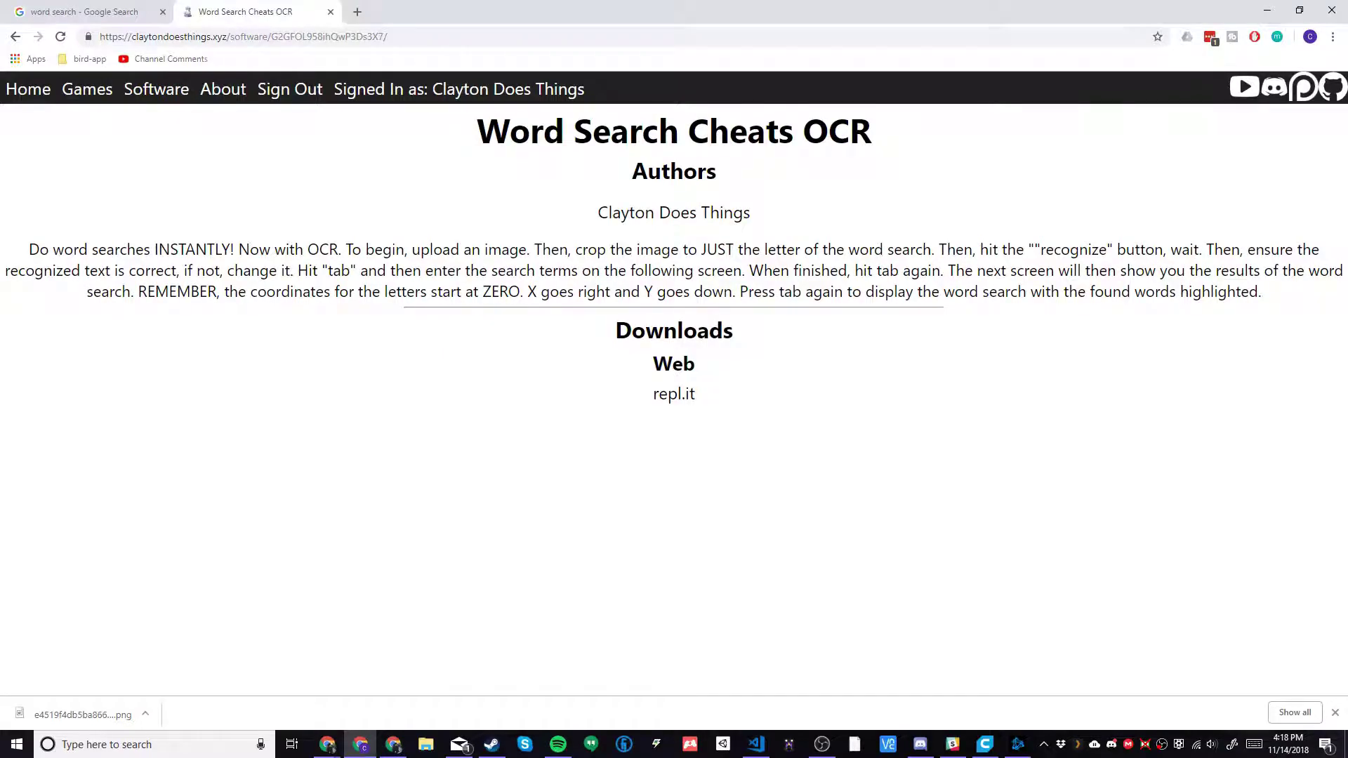
pyautogui.moveTo(1261, 291)
pyautogui.mouseDown()
pyautogui.moveTo(53, 249)
pyautogui.moveTo(32, 212)
pyautogui.mouseUp()
# - Clear the selection and launch the repl.it web version of the OCR tool
pyautogui.click(316, 473)
pyautogui.click(674, 364)
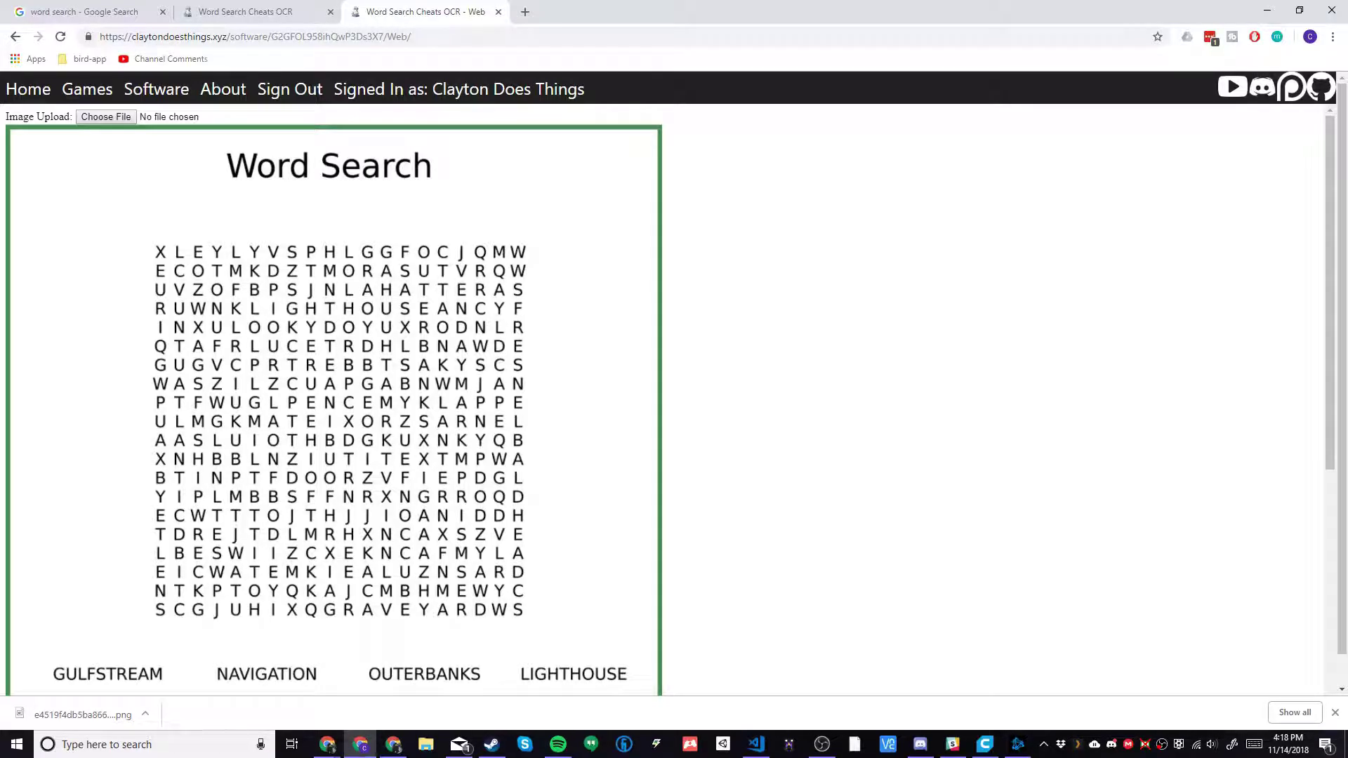
# - Choose a file to upload, browsing to Downloads and searching for png images
pyautogui.click(106, 115)
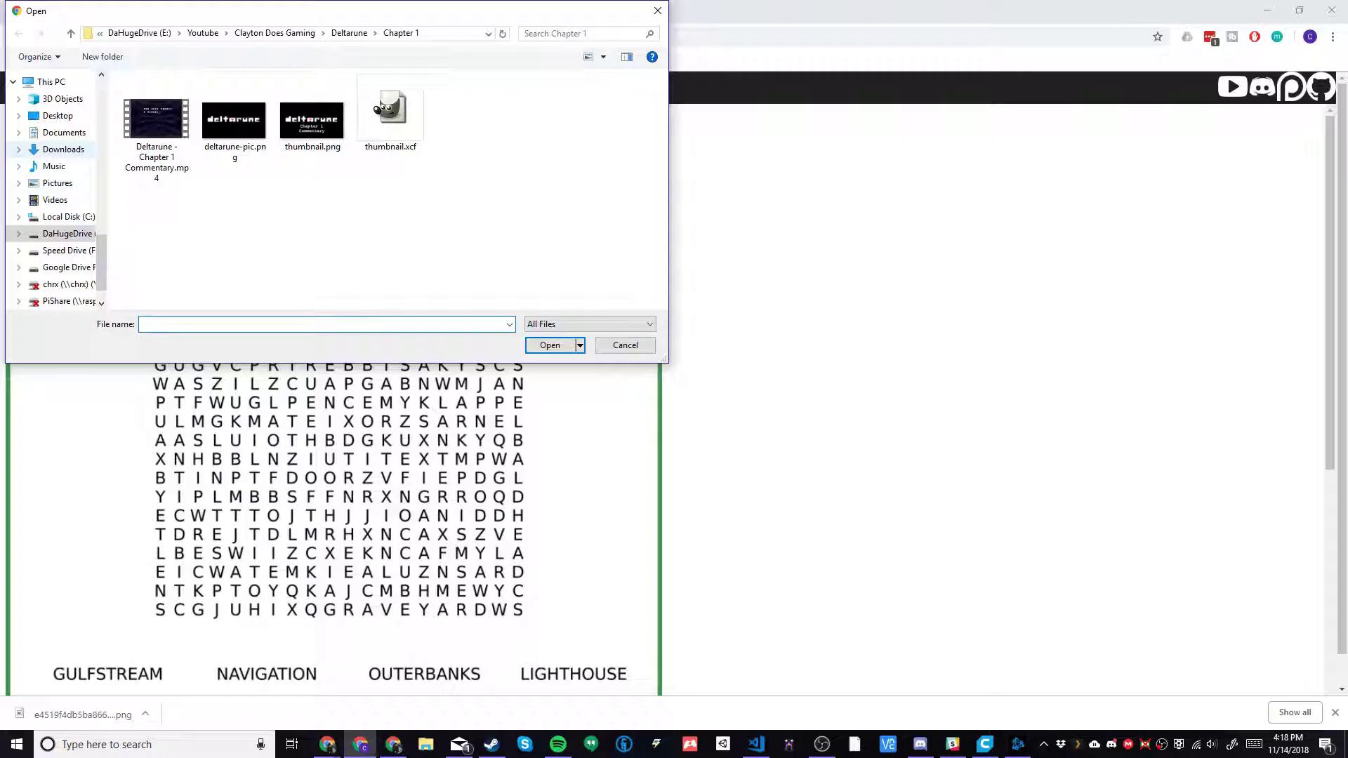
pyautogui.click(63, 149)
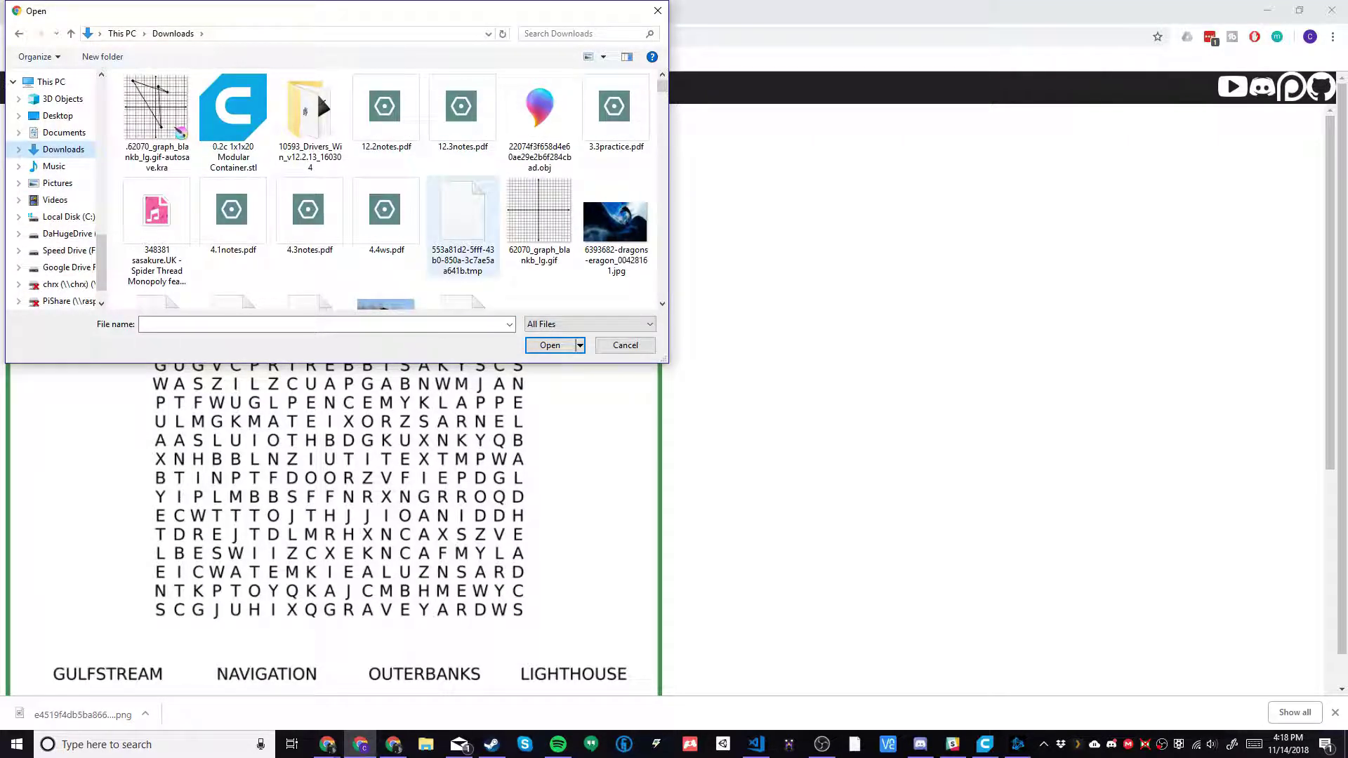
pyautogui.scroll(-1, 463, 226)
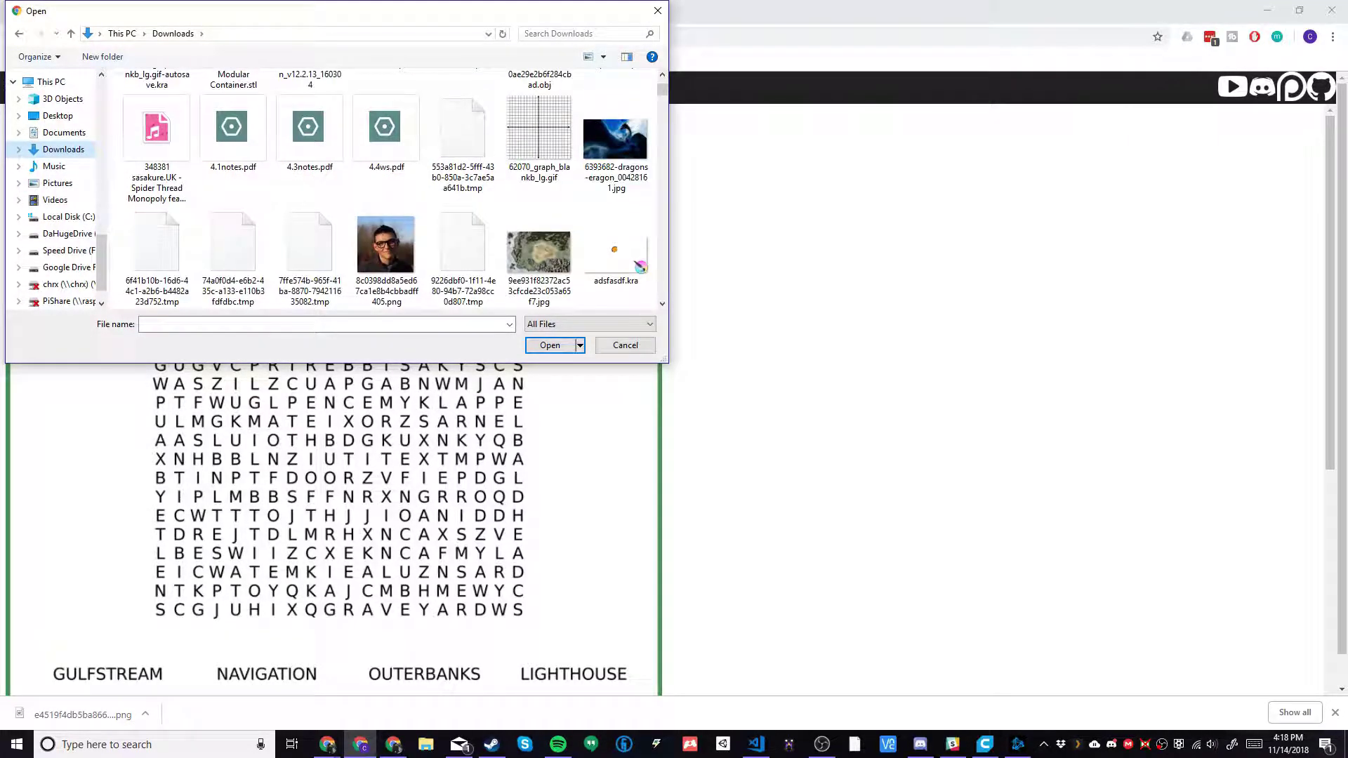
pyautogui.click(574, 33)
pyautogui.write('png')
# - Upload the word search png and crop it to just the letter grid, adjusting the right edge
pyautogui.doubleClick(147, 118)
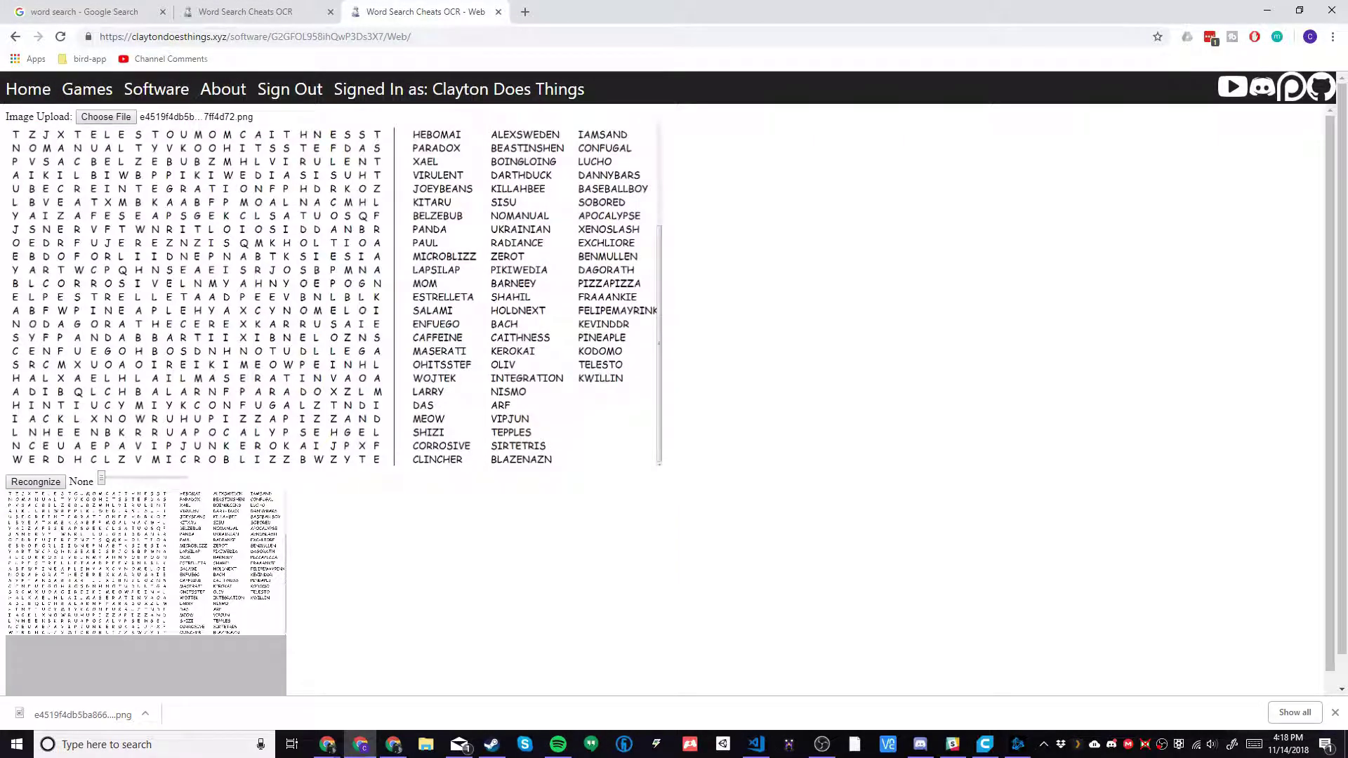
pyautogui.scroll(-1, 675, 400)
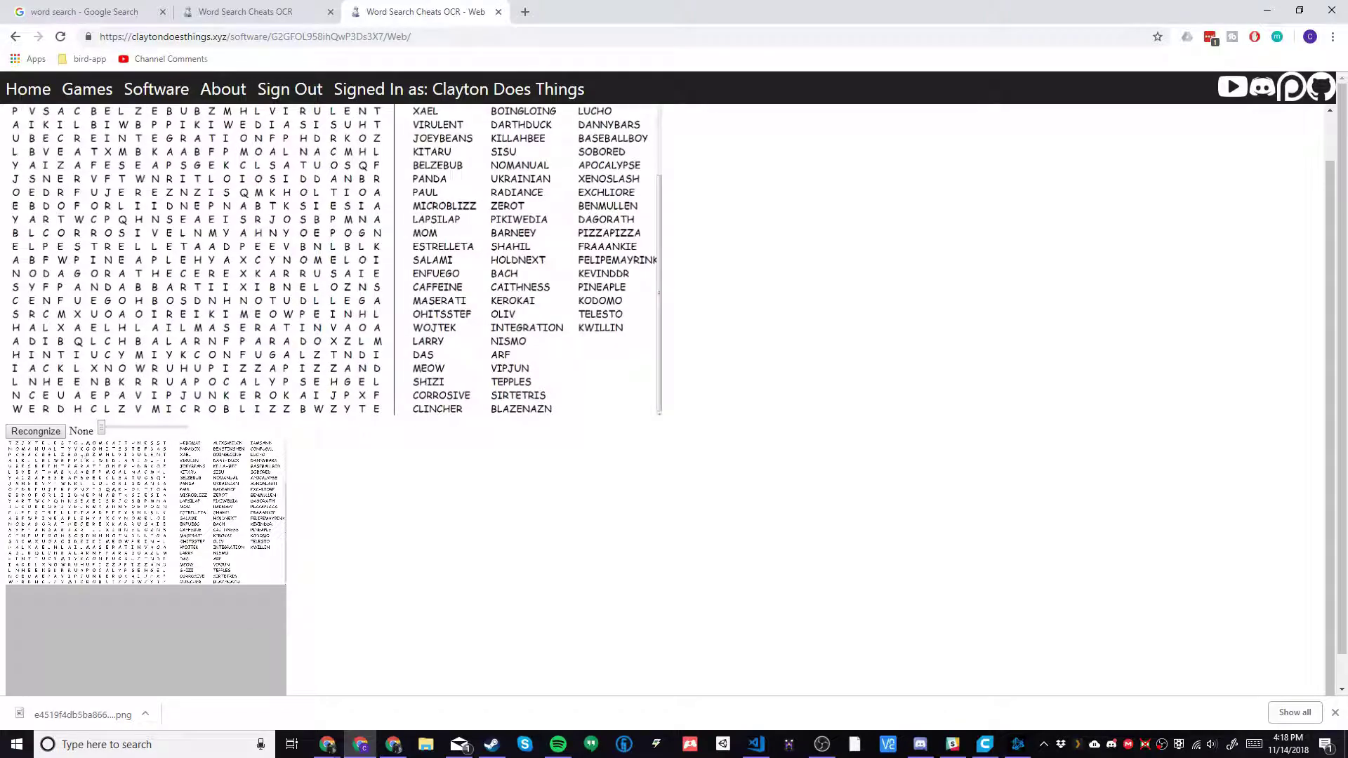
pyautogui.moveTo(8, 440); pyautogui.dragTo(170, 585)
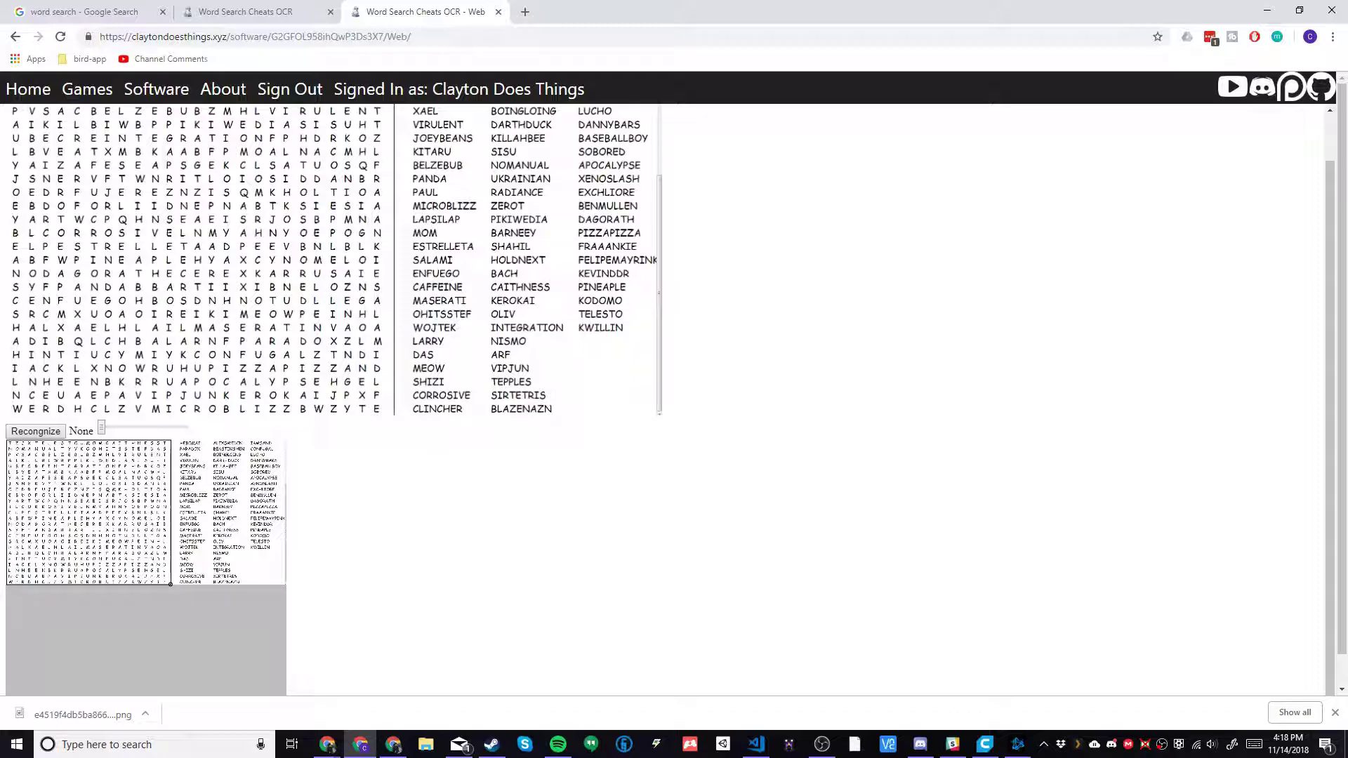
pyautogui.moveTo(169, 584); pyautogui.dragTo(168, 584)
pyautogui.moveTo(170, 584); pyautogui.dragTo(167, 586)
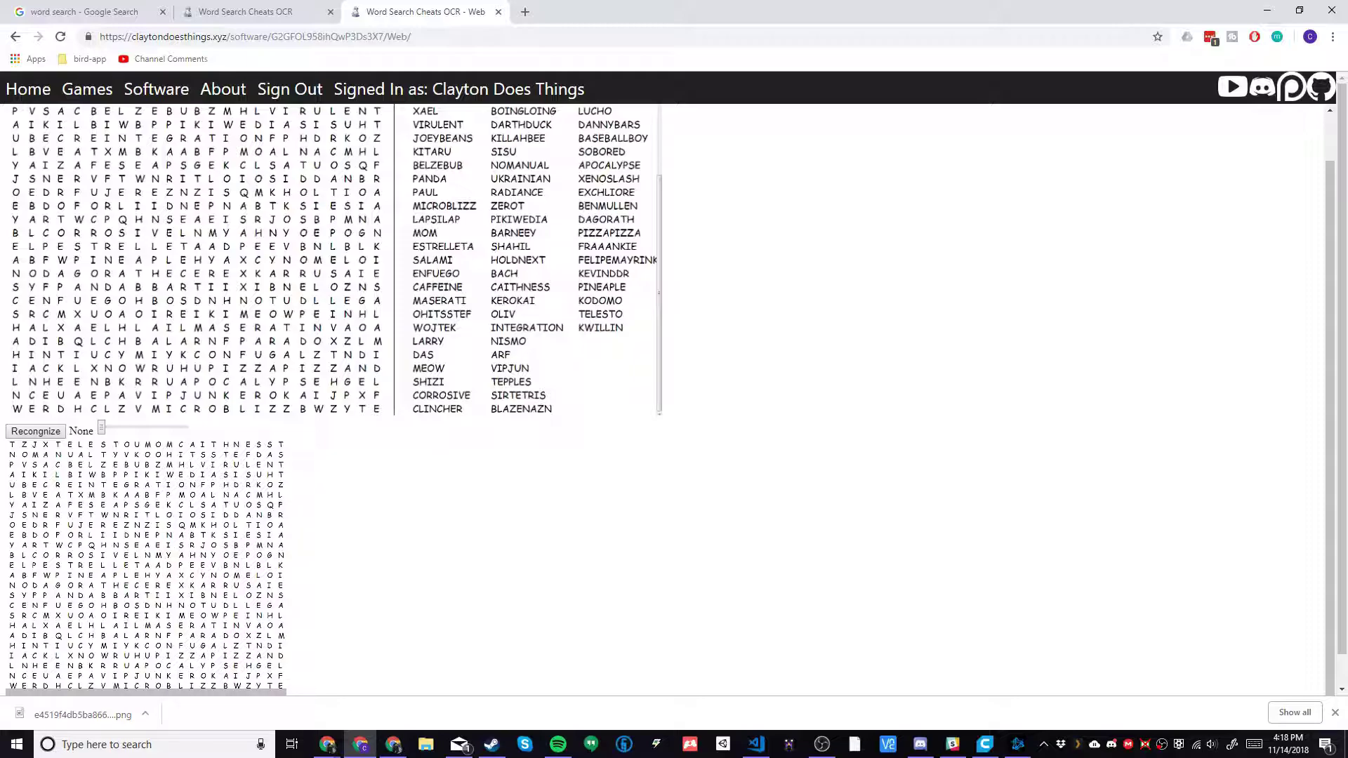
pyautogui.scroll(-1, 674, 422)
# - Run Tesseract text recognition on the cropped letter grid
pyautogui.click(37, 399)
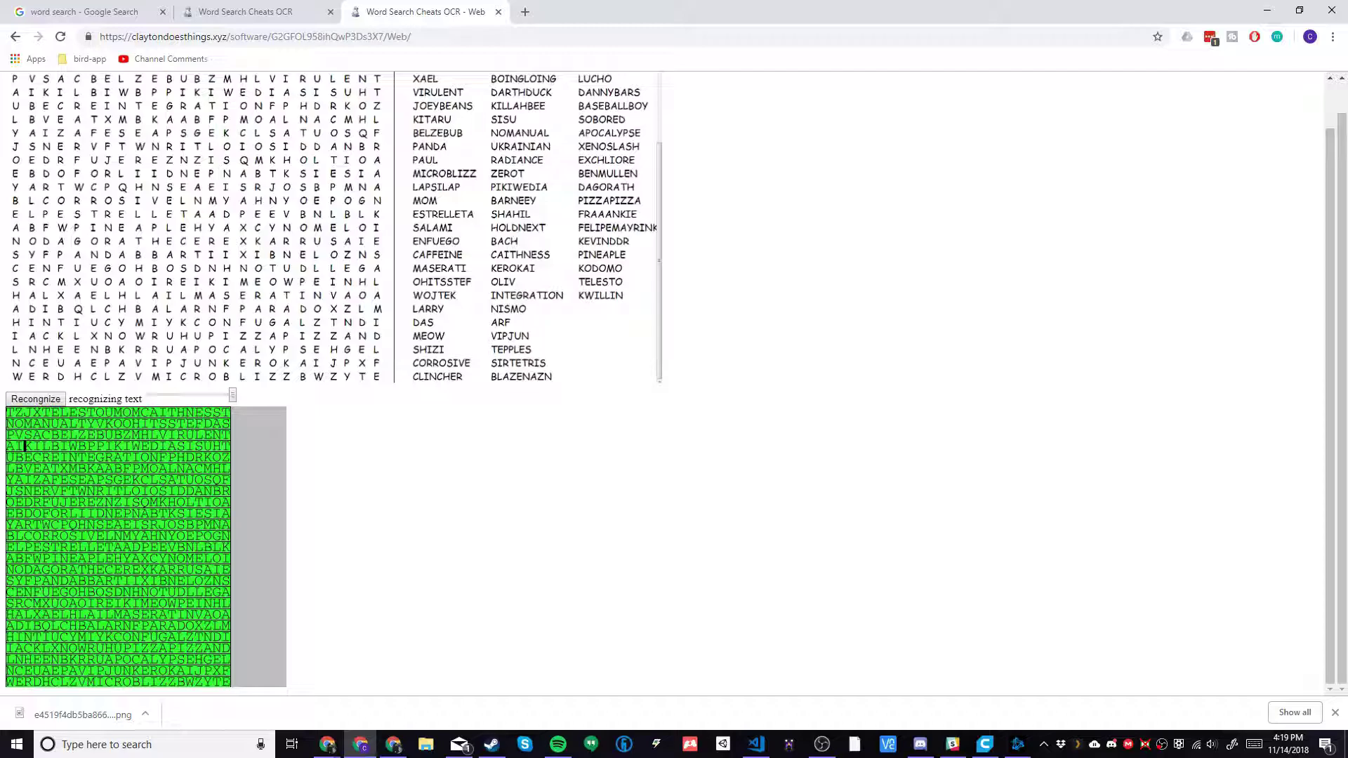
pyautogui.scroll(5, 117, 548)
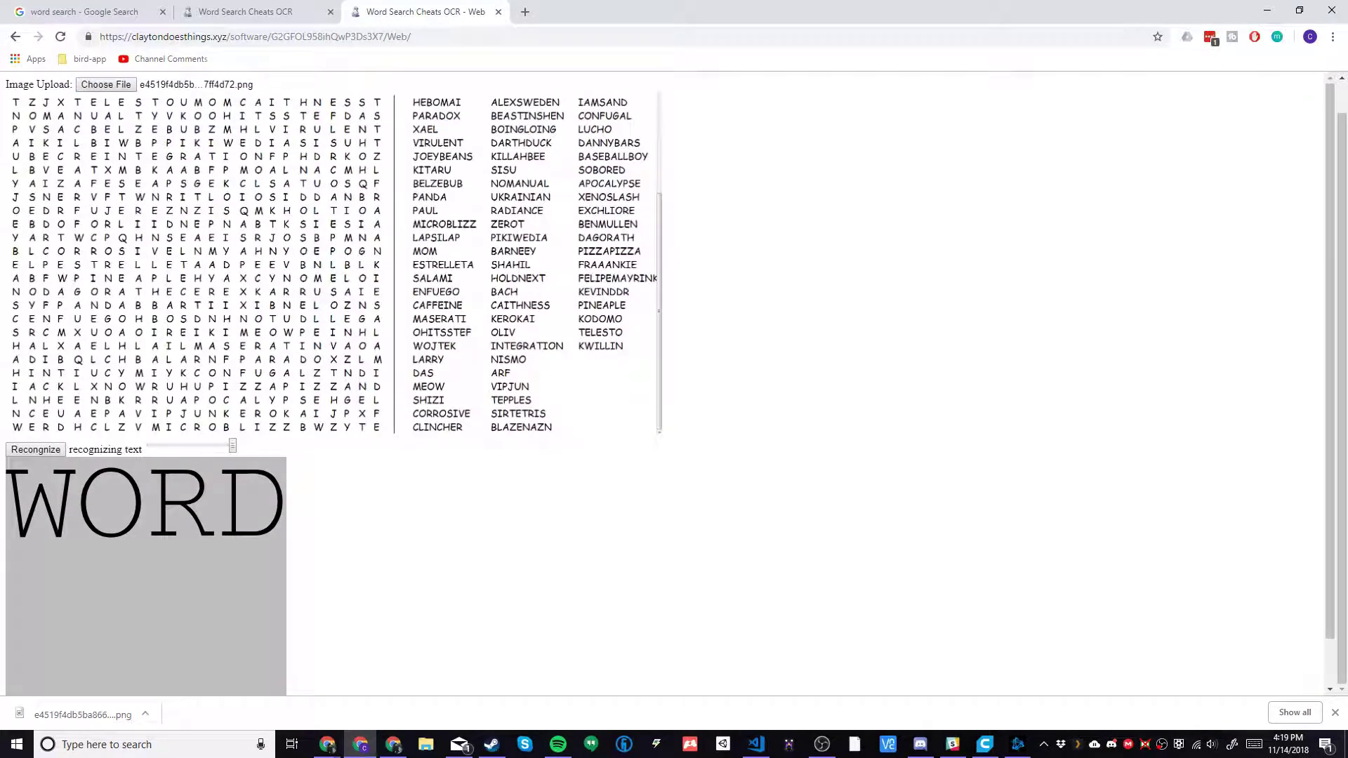
pyautogui.scroll(1, 673, 379)
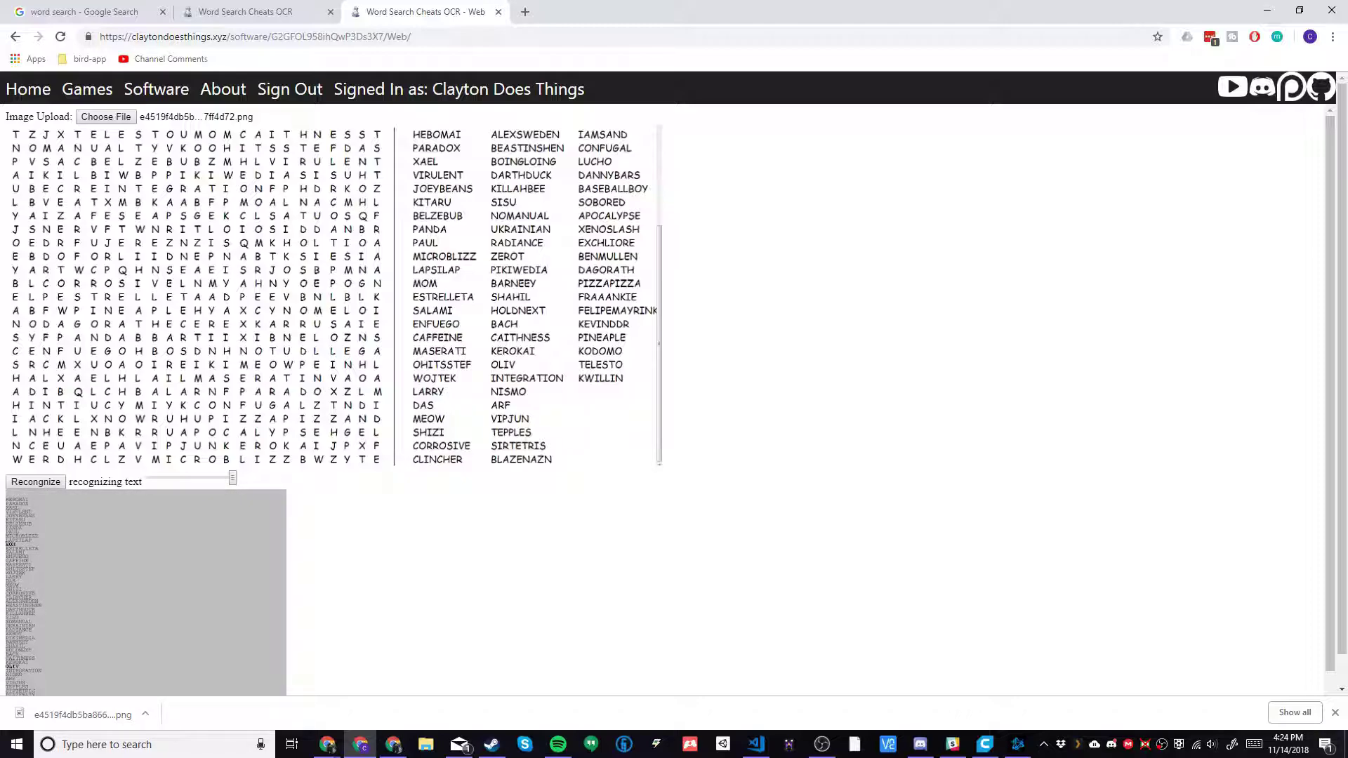
pyautogui.scroll(-1, 674, 400)
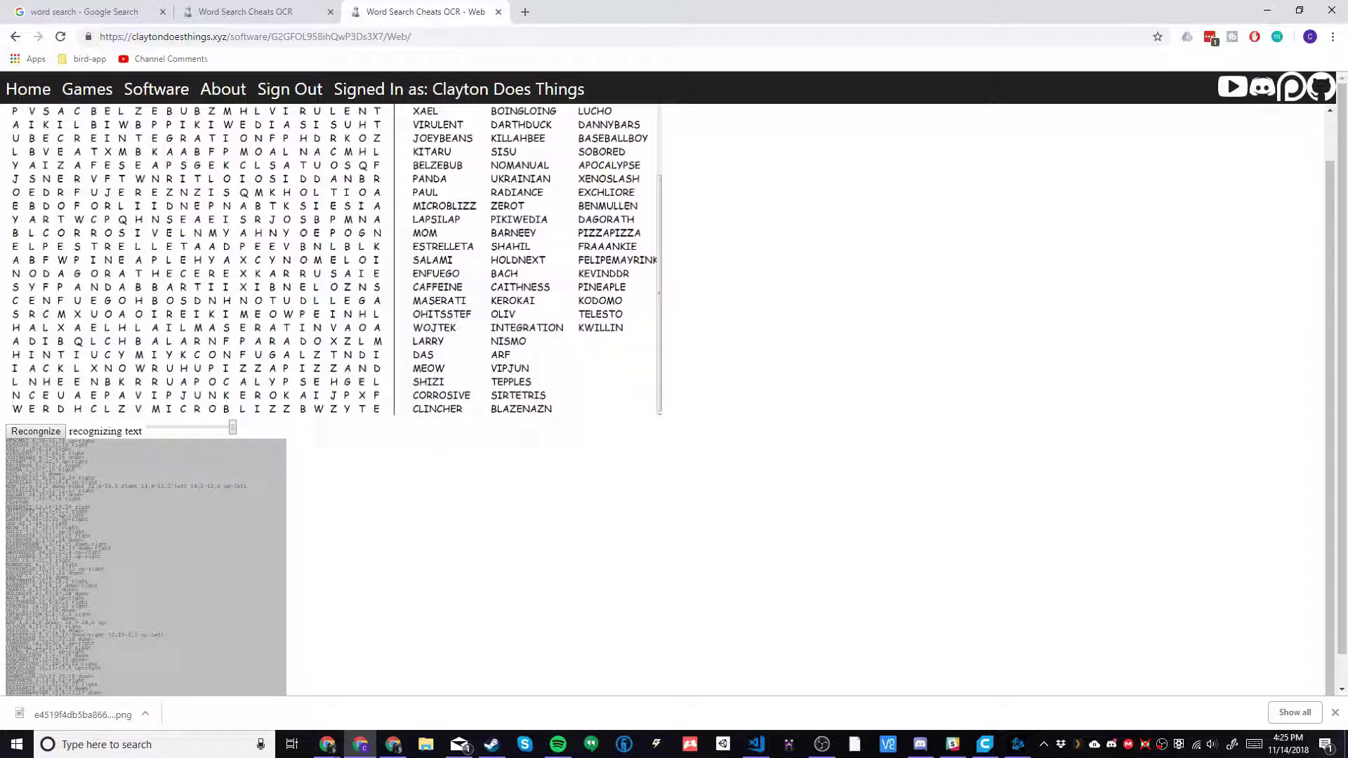
pyautogui.scroll(1, 674, 316)
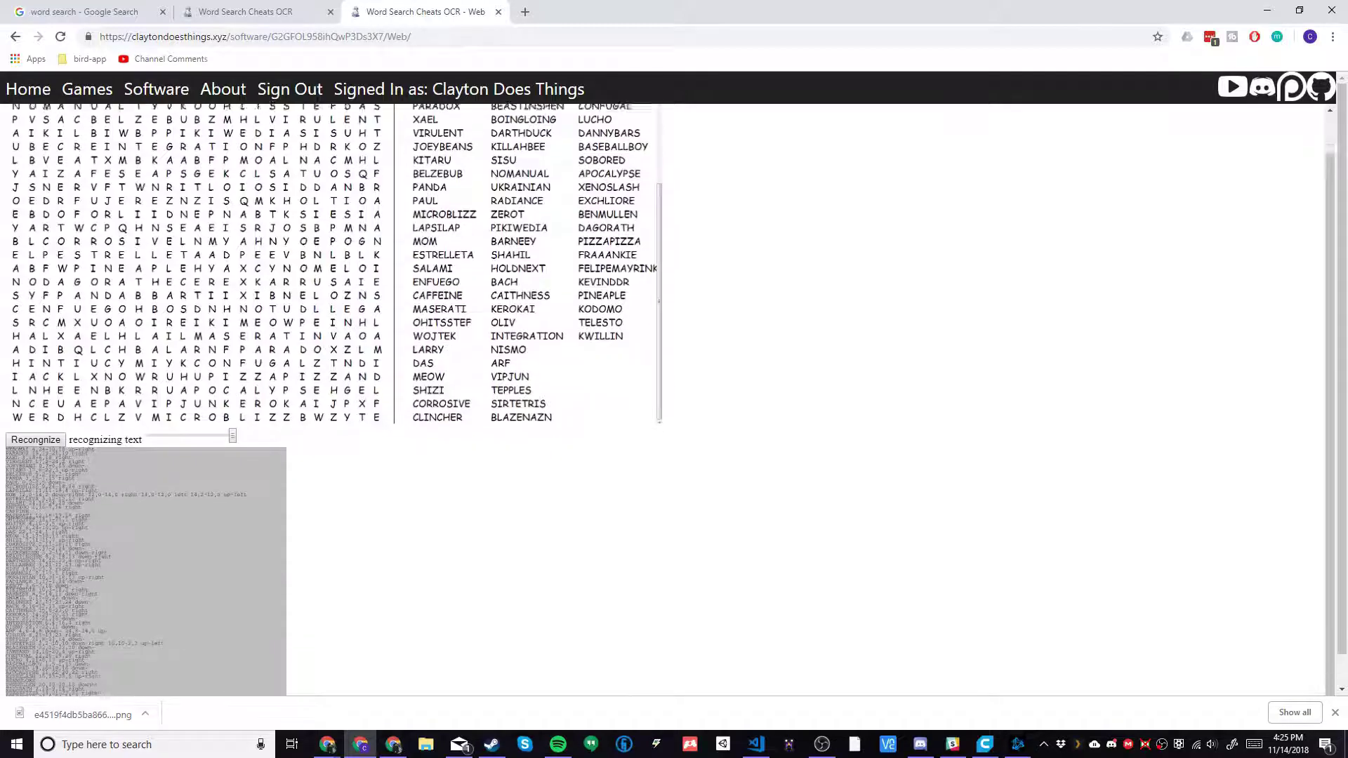
pyautogui.scroll(-1, 674, 421)
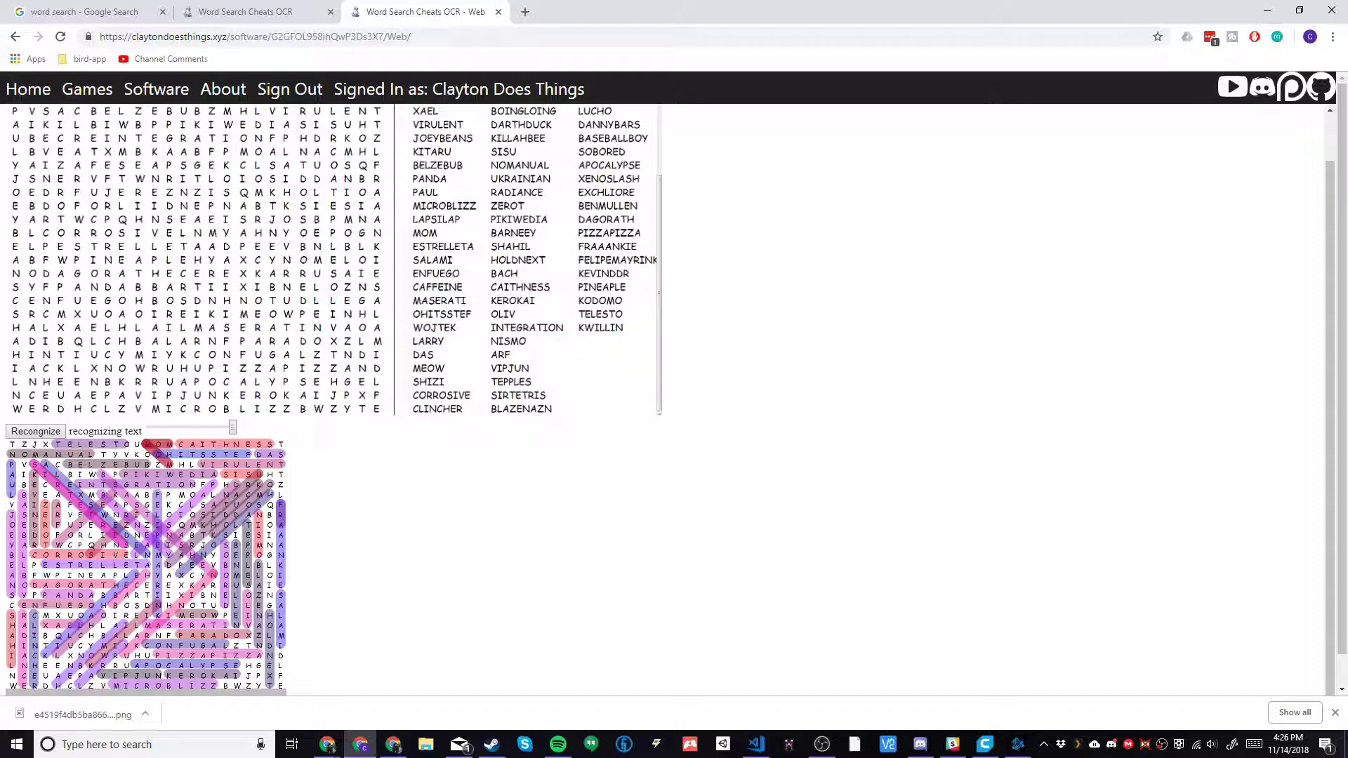
pyautogui.scroll(1, 675, 421)
pyautogui.scroll(-1, 673, 422)
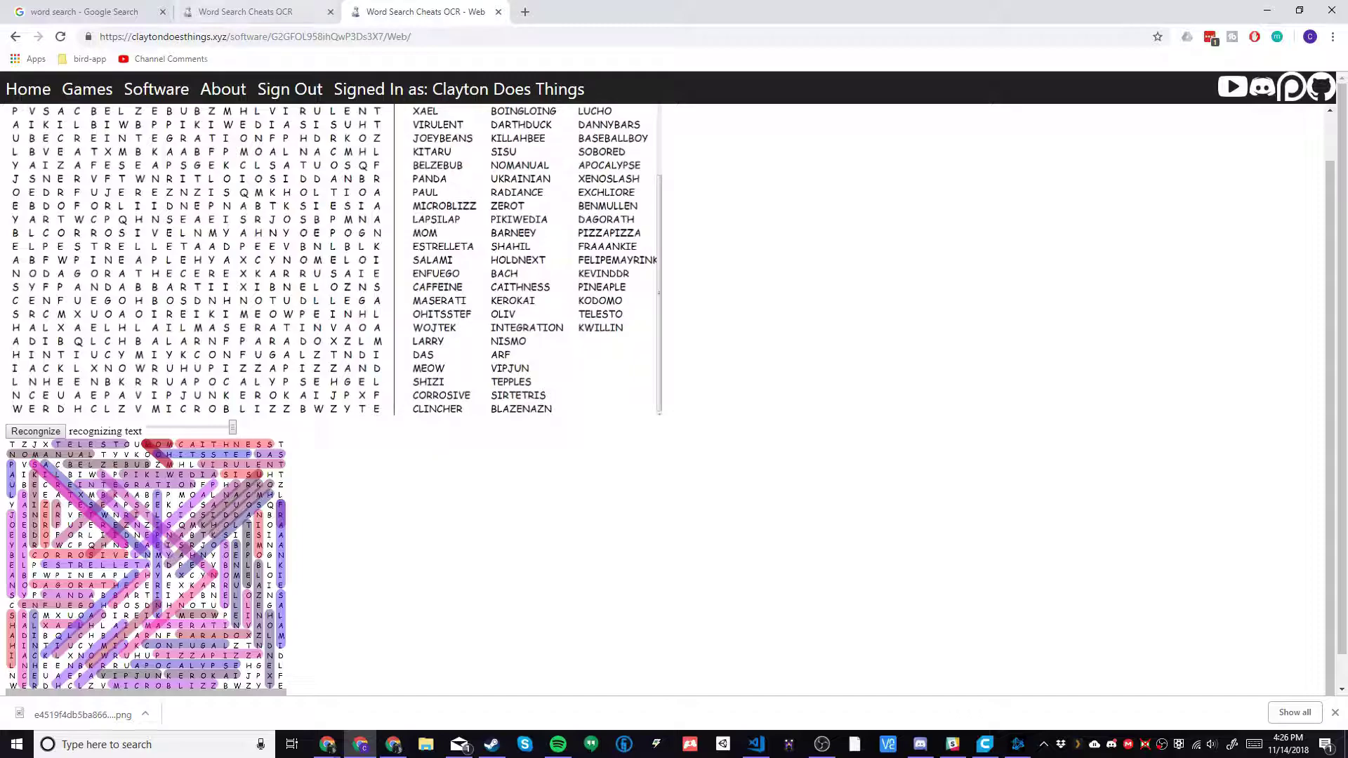
pyautogui.click(253, 36)
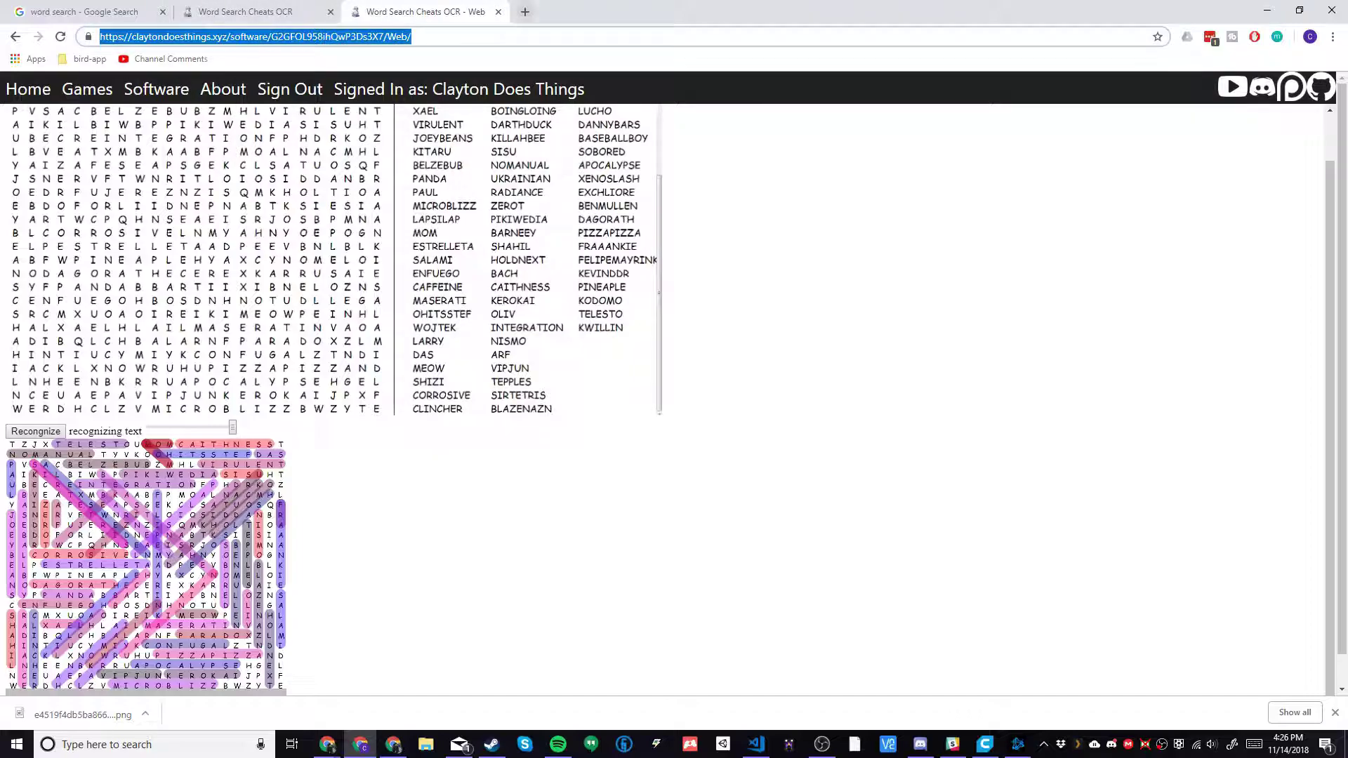
# - In a new tab, go to the ClaytonDoesThings GitHub account page
pyautogui.click(525, 12)
pyautogui.write('github')
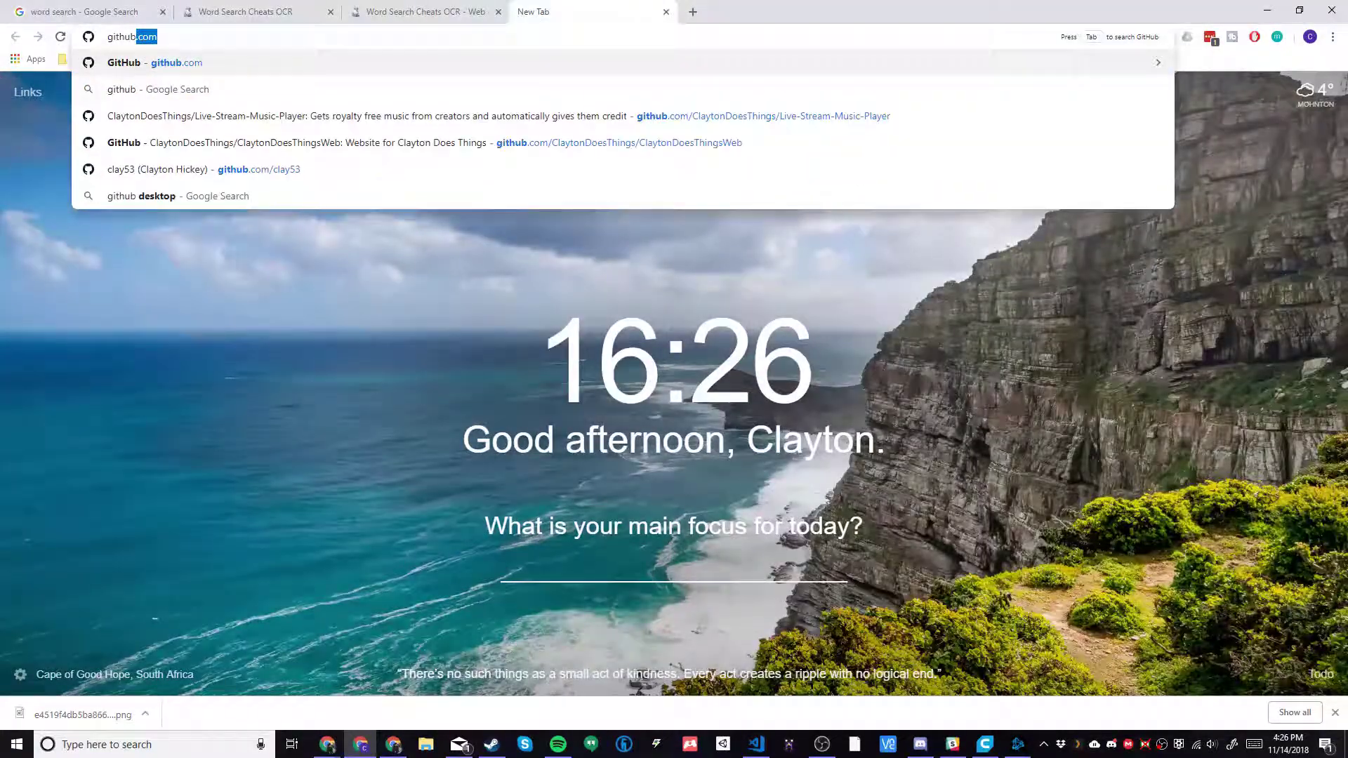
pyautogui.write('.com')
pyautogui.press('Down')
pyautogui.press('Down')
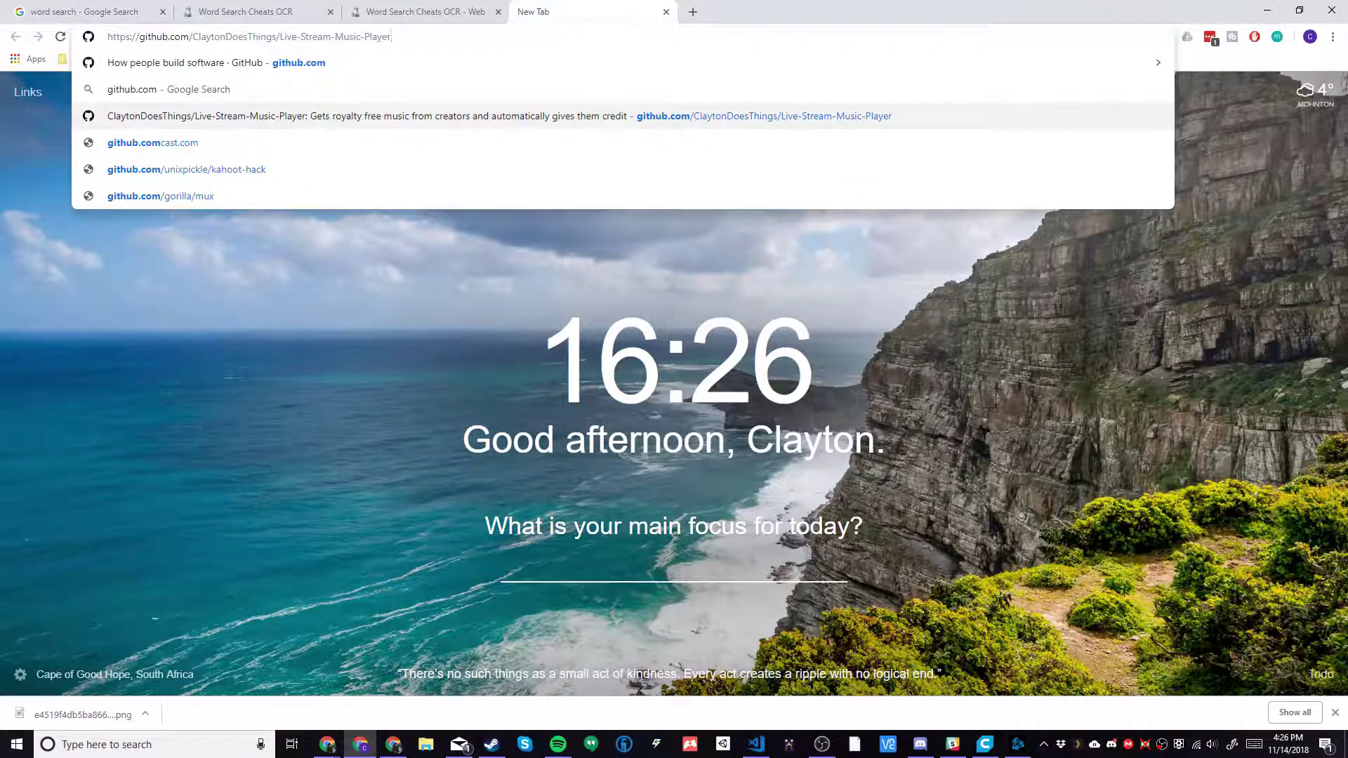
pyautogui.hotkey('ctrl', 'BackSpace')
pyautogui.press('Return')
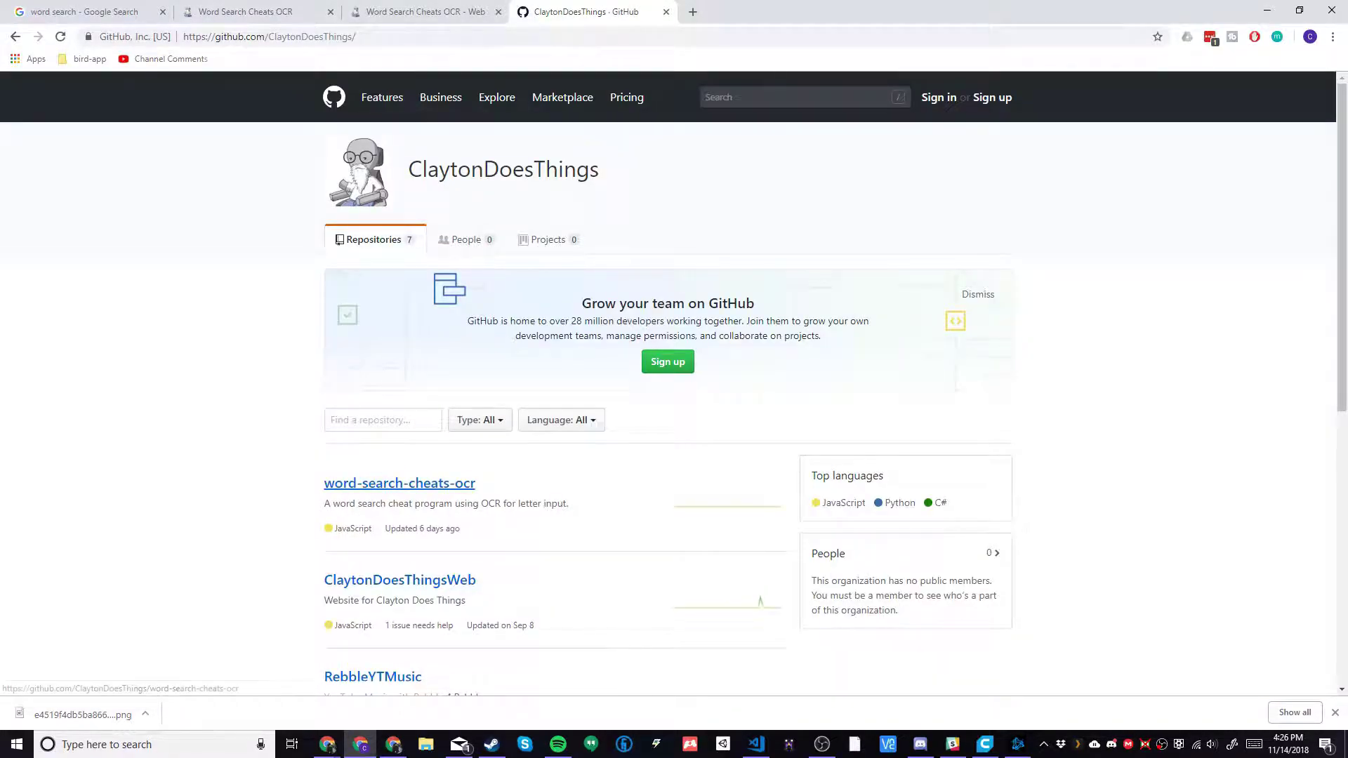
# - Browse the word-search-cheats-ocr repo's issues and code, then return to the OCR info page
pyautogui.click(399, 483)
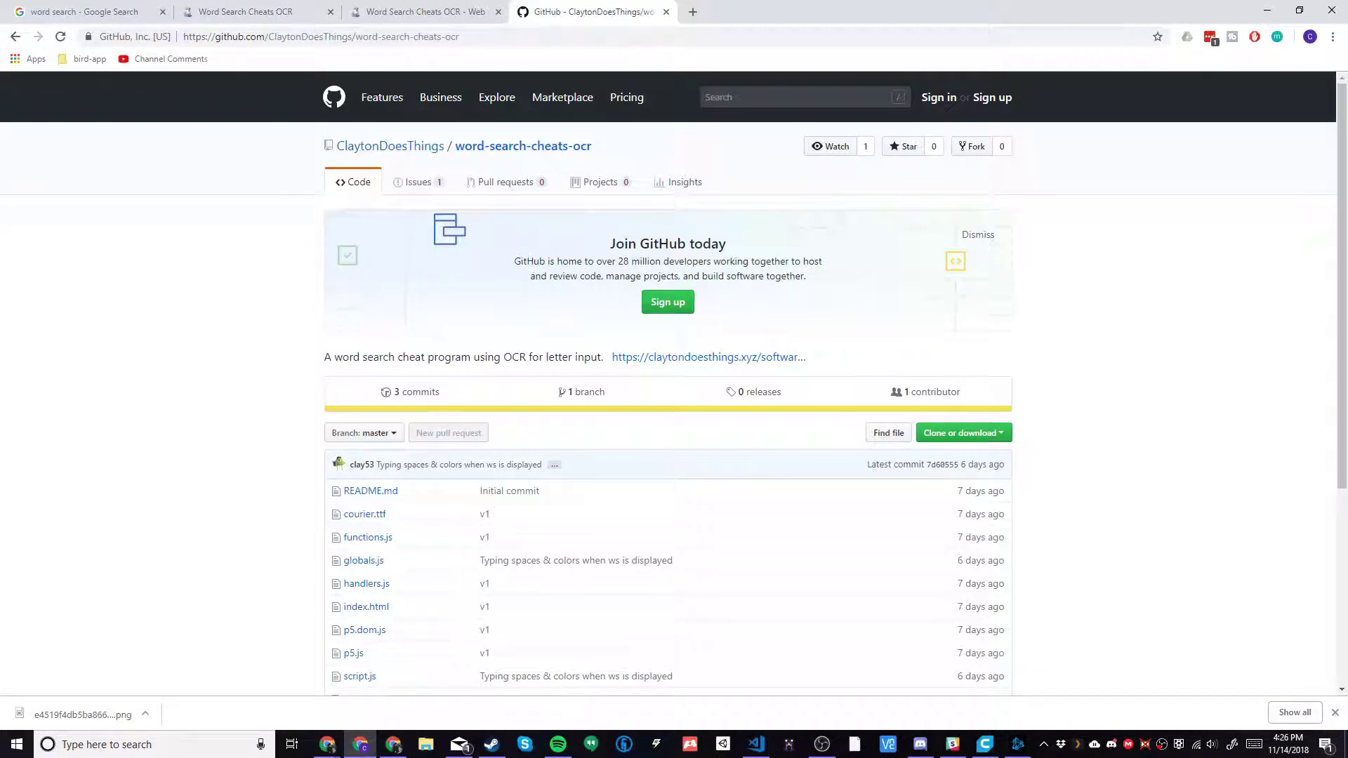
pyautogui.click(418, 181)
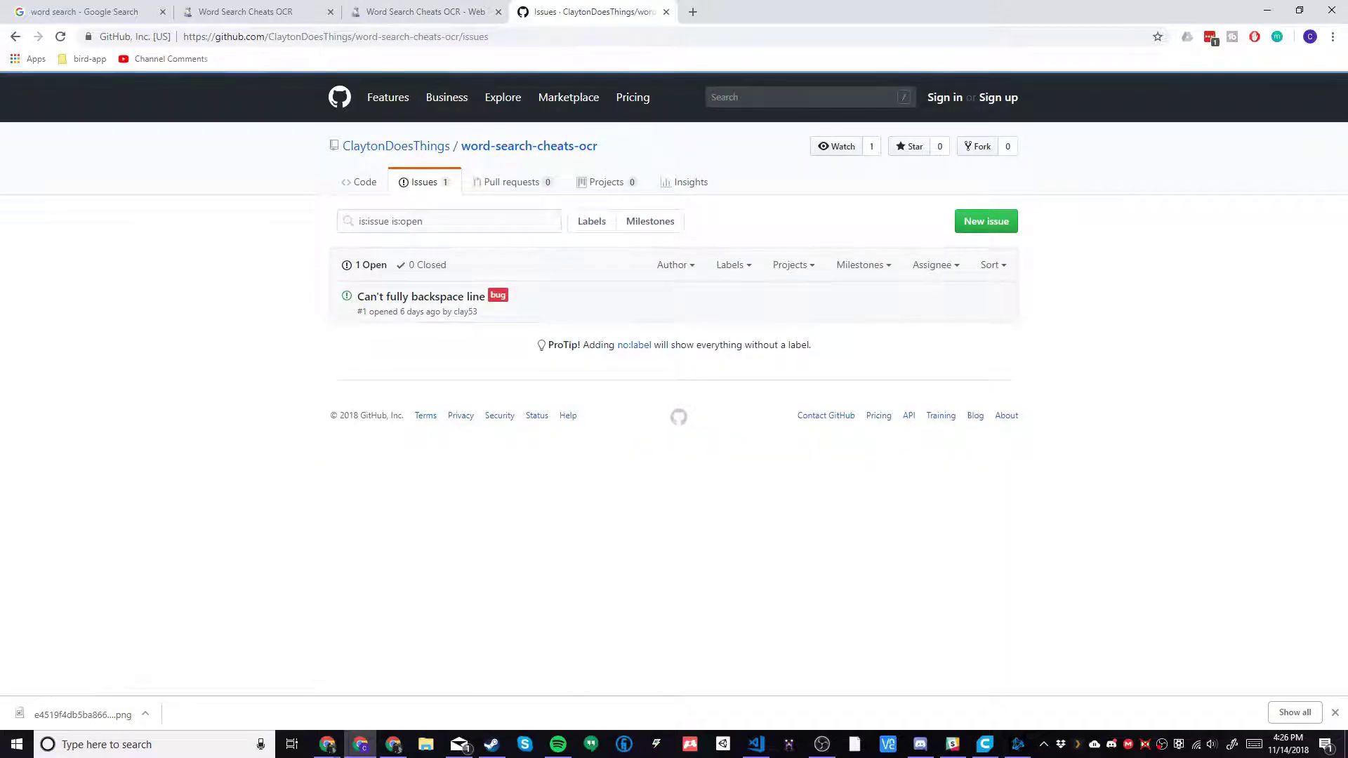
pyautogui.click(529, 146)
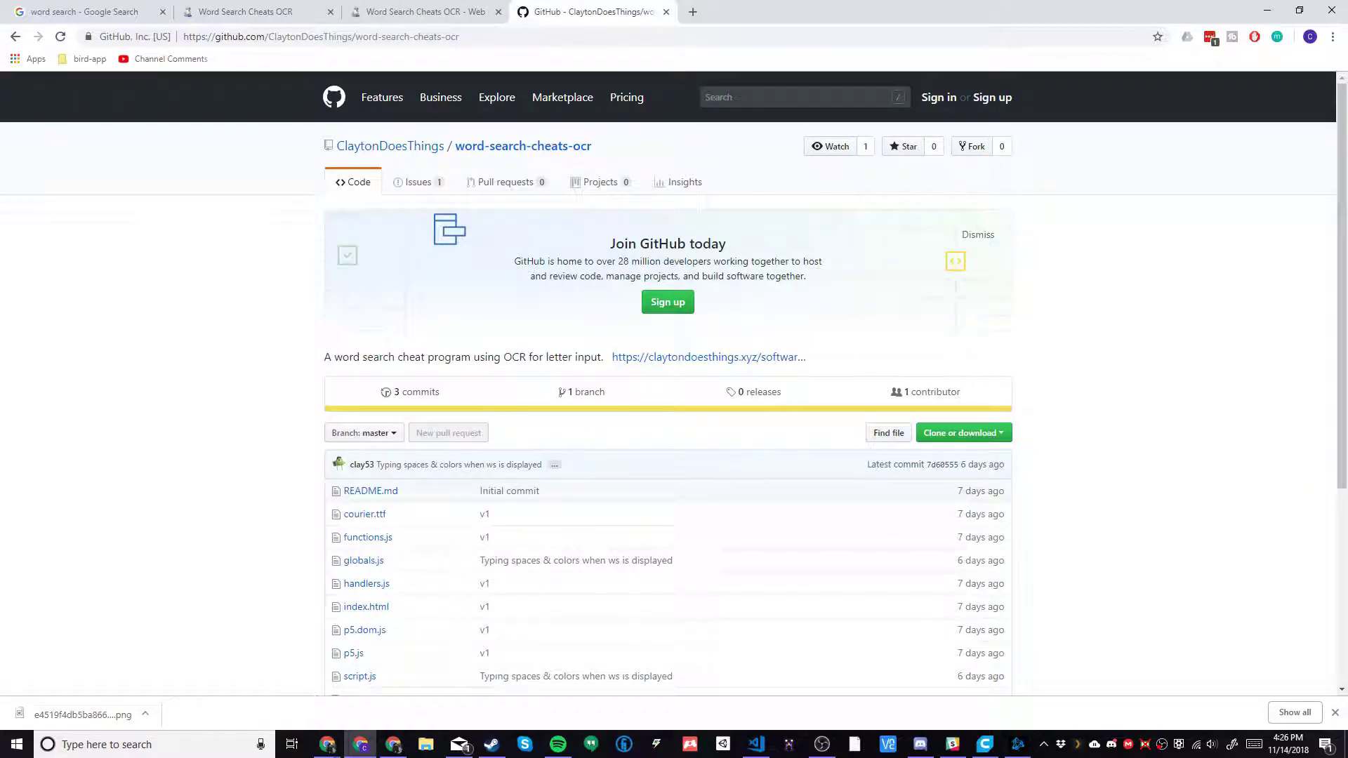
pyautogui.click(245, 12)
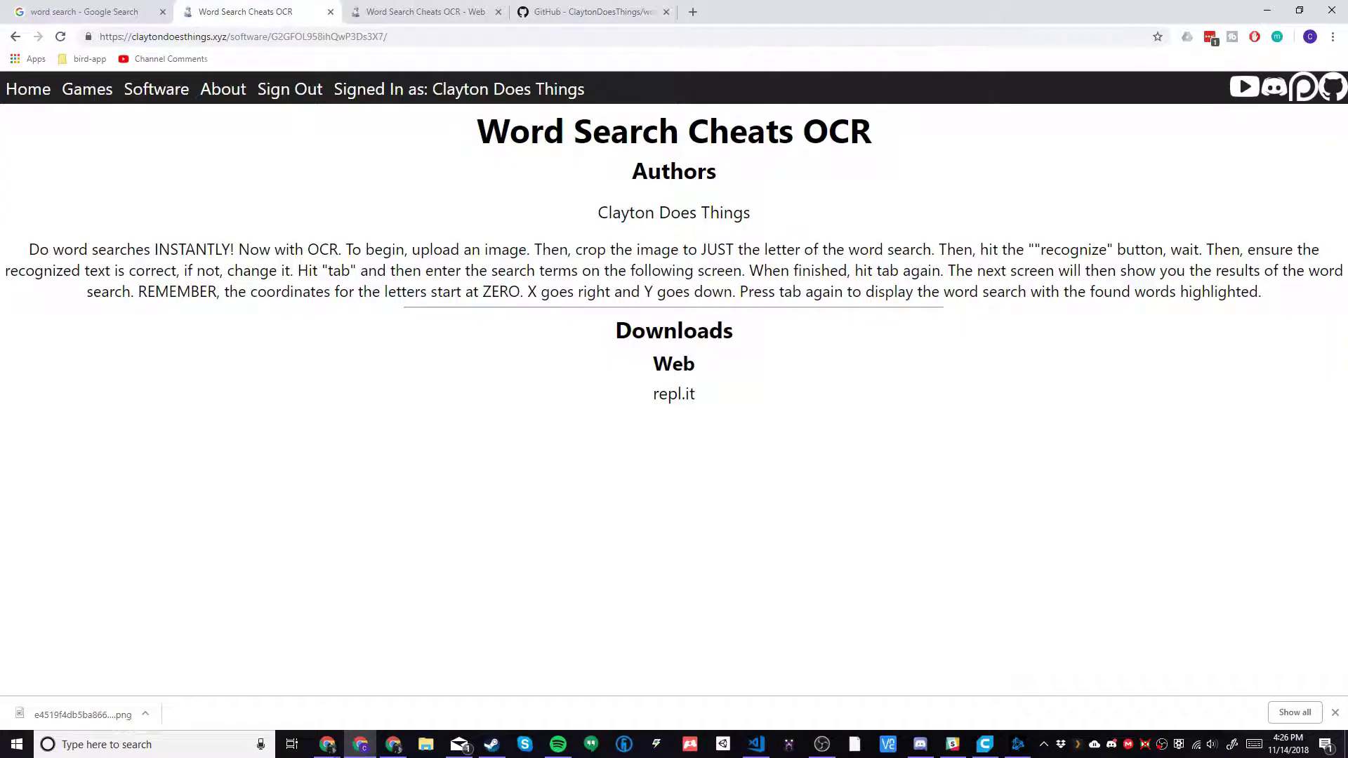
# - Return to the Word Search Cheats OCR tab showing the color-highlighted found words
pyautogui.click(424, 12)
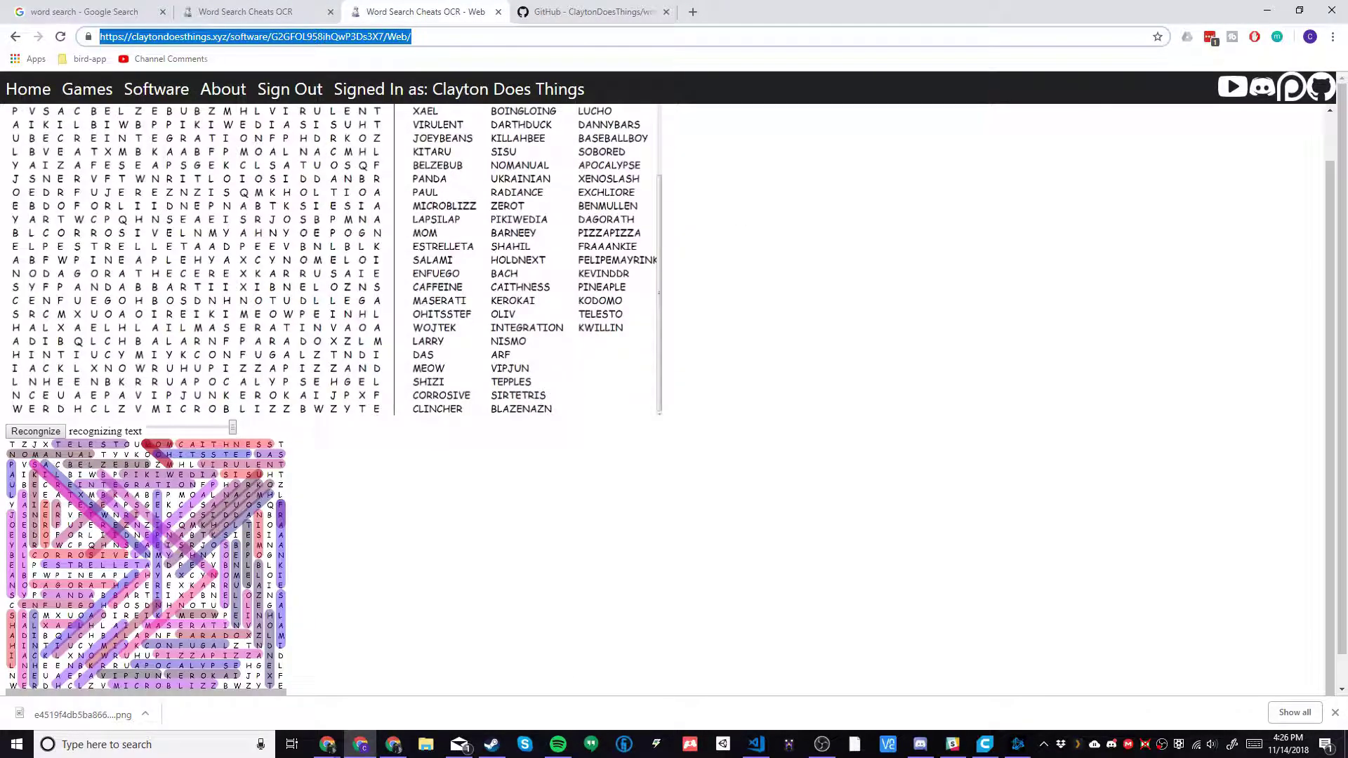